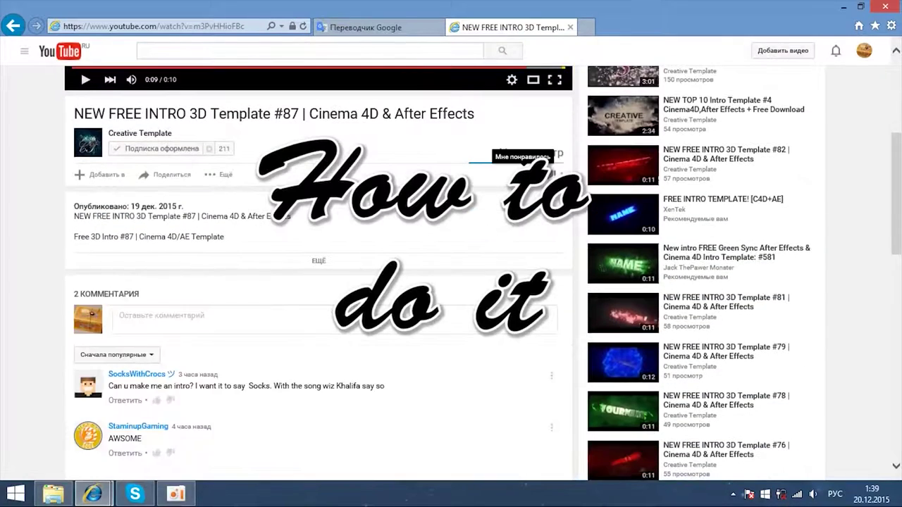
- Expand the intro template #87 video's description and scroll to its MediaFire download link
scroll(395, 173, "down", 3)
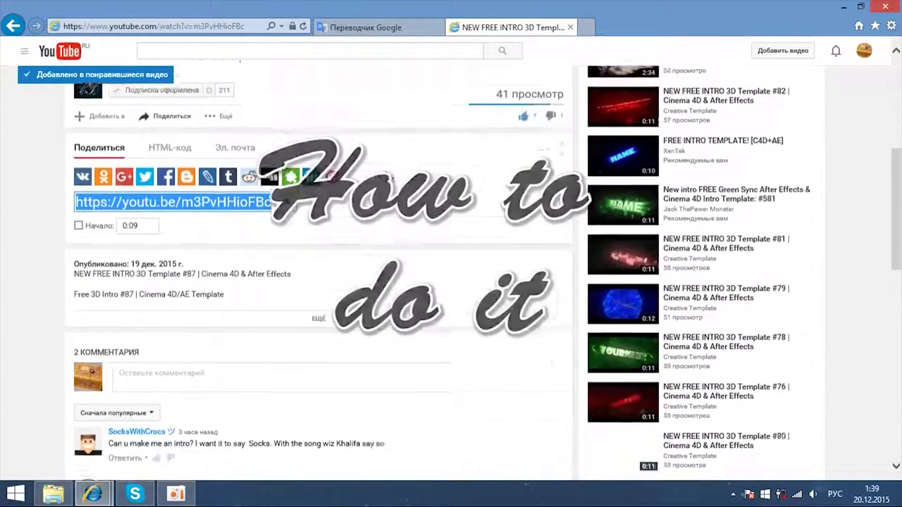
left_click(317, 244)
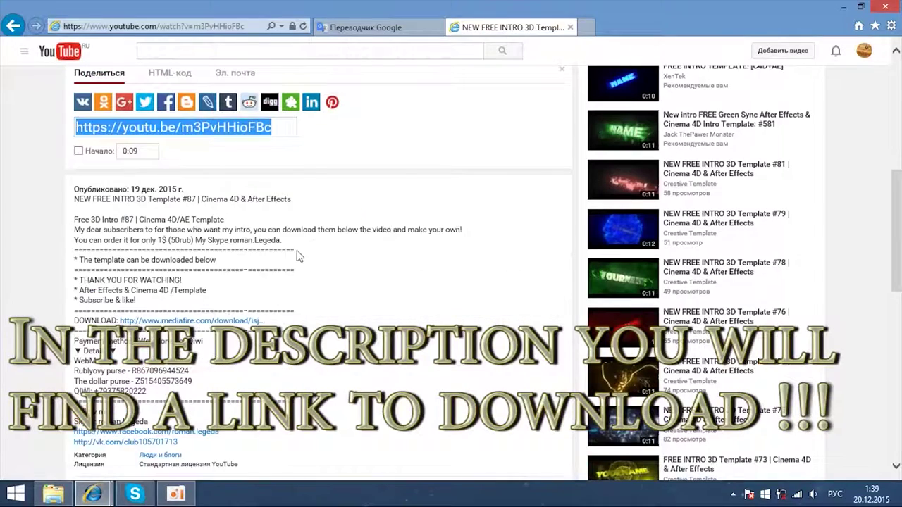
scroll(297, 256, "down", 3)
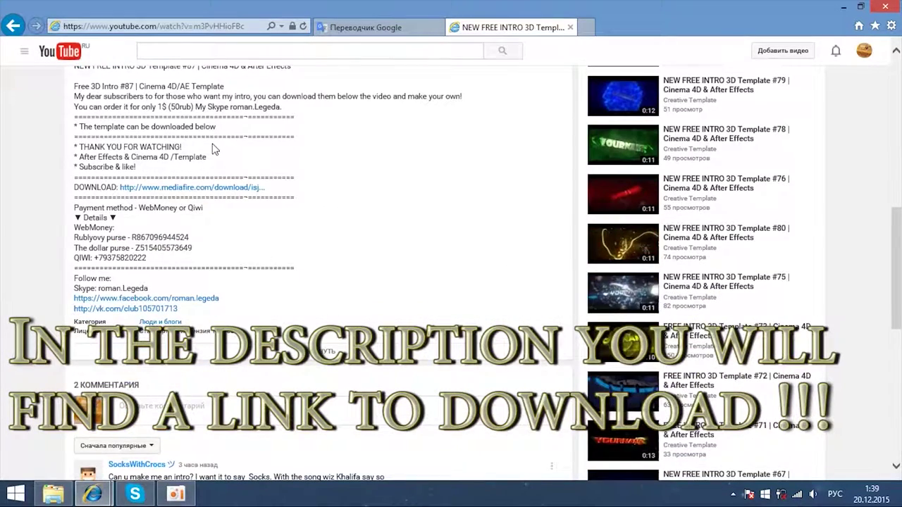
scroll(217, 145, "up", 2)
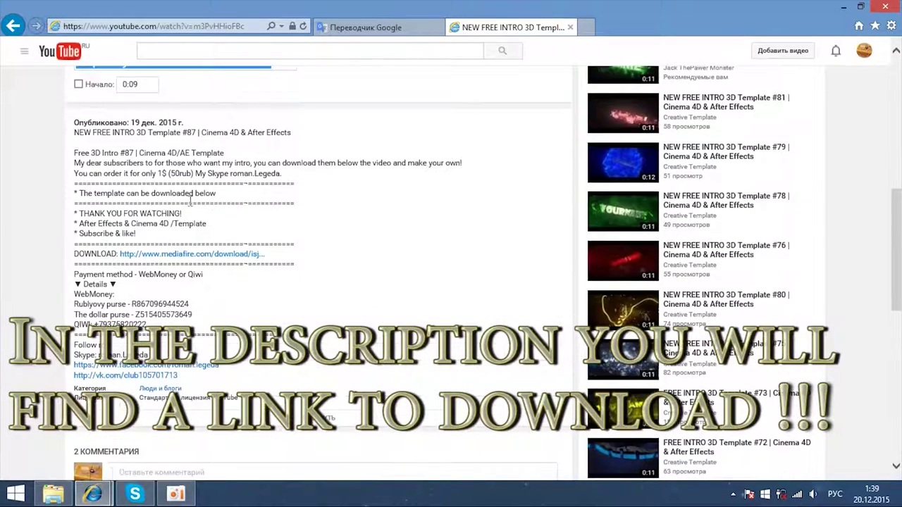
- Follow the MediaFire link and save the 87.rar archive (21.55 MB) to the desktop
left_click(185, 256)
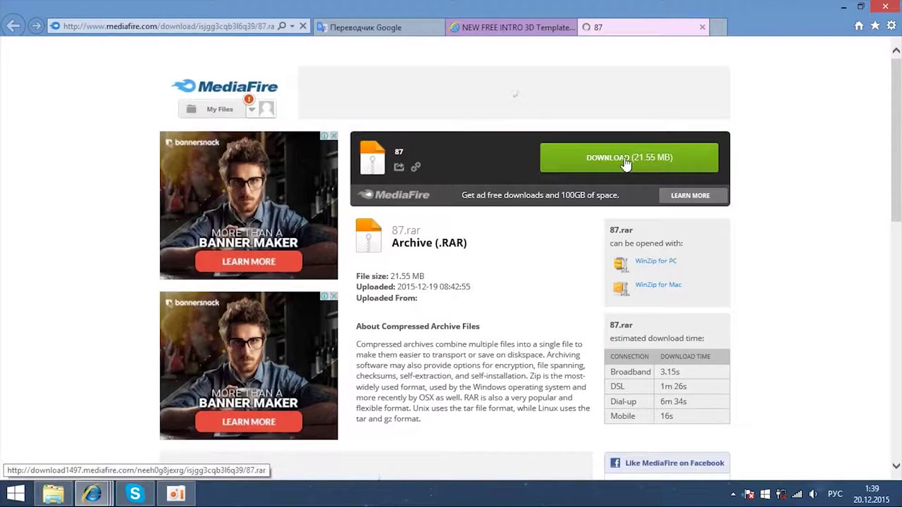
left_click(626, 162)
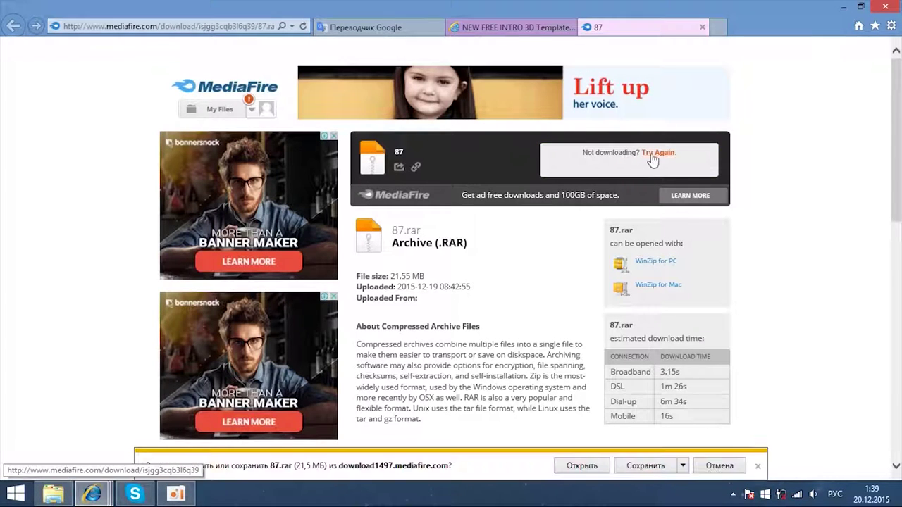
left_click(682, 466)
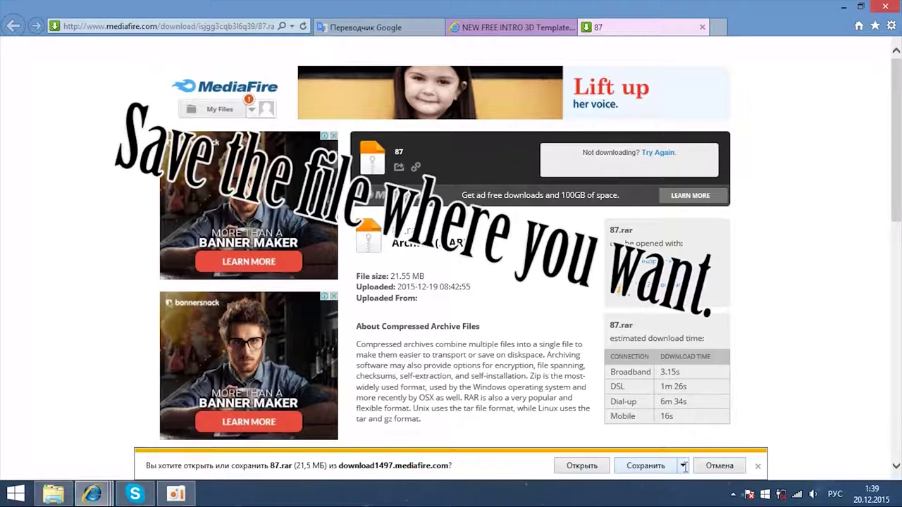
left_click(709, 450)
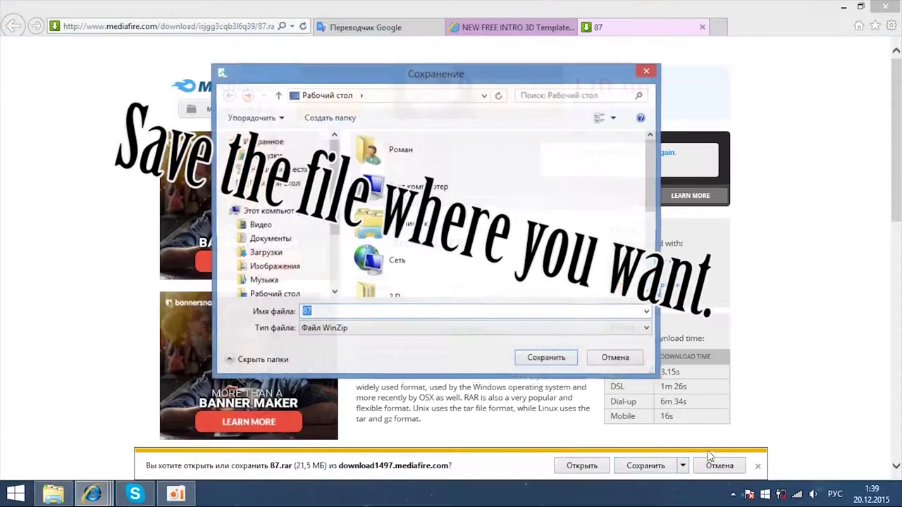
left_click(277, 183)
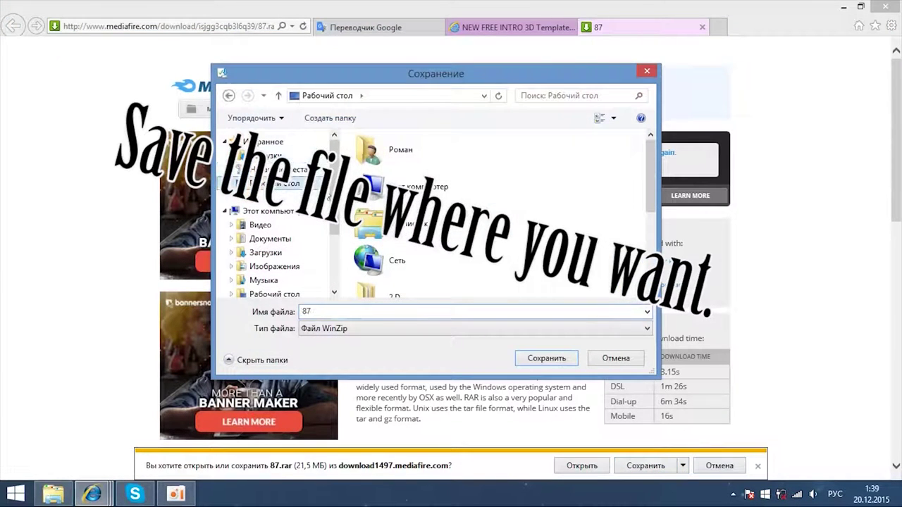
left_click(552, 360)
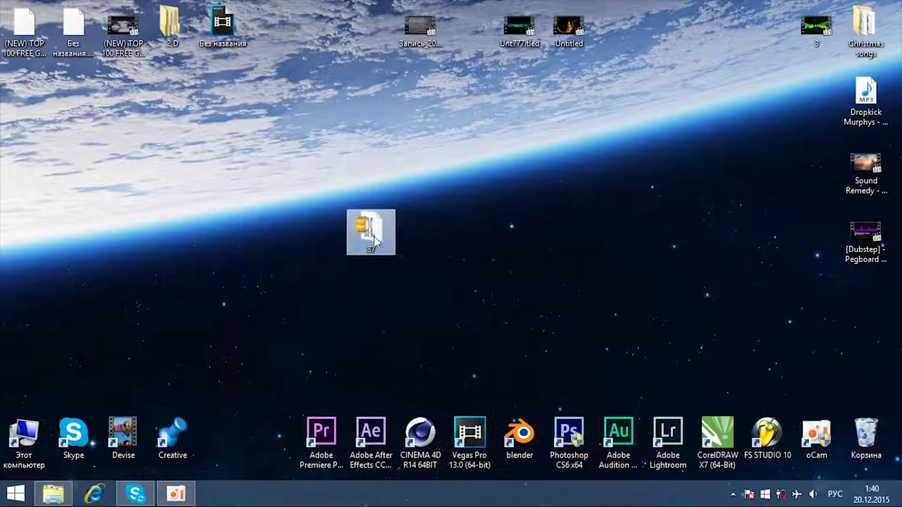
- Extract 87.rar into an 87 folder on the desktop
right_click(374, 239)
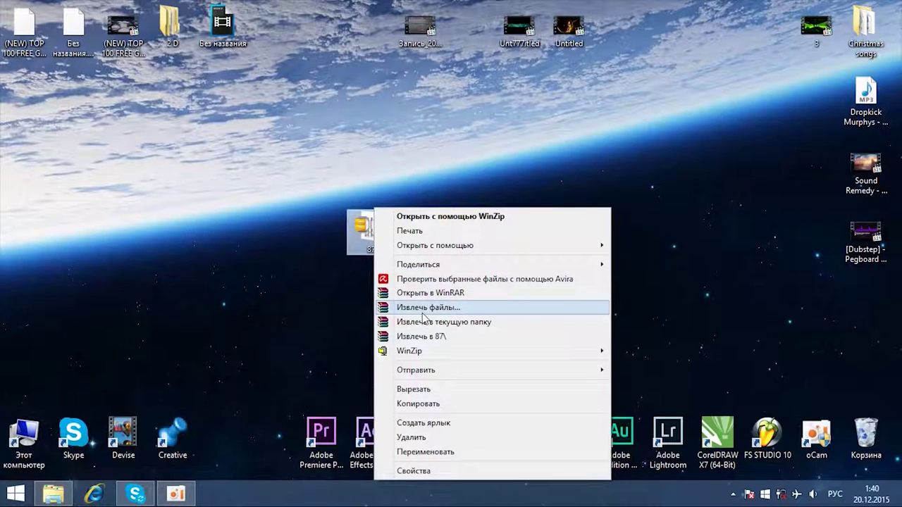
left_click(425, 308)
left_click(504, 381)
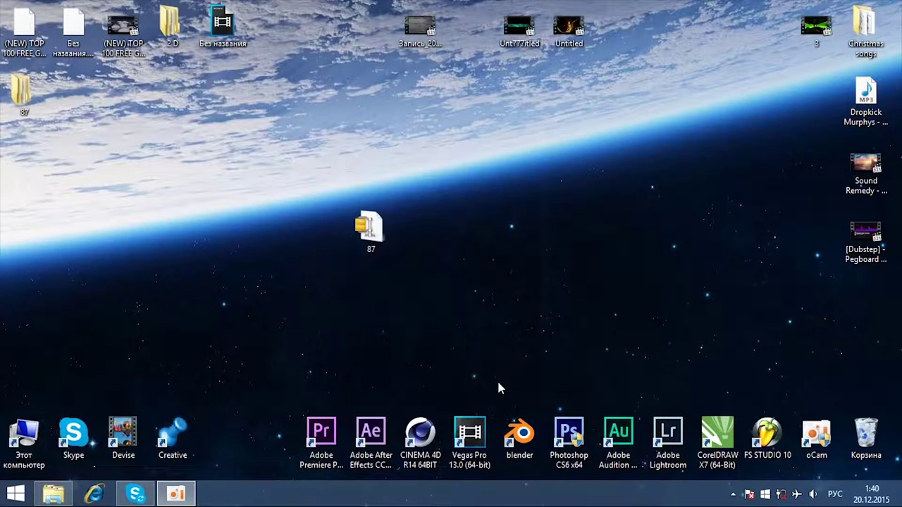
left_click_drag(21, 90, 323, 235)
- Open Text.c4d from the inner 87 folder in Cinema 4D
double_click(323, 234)
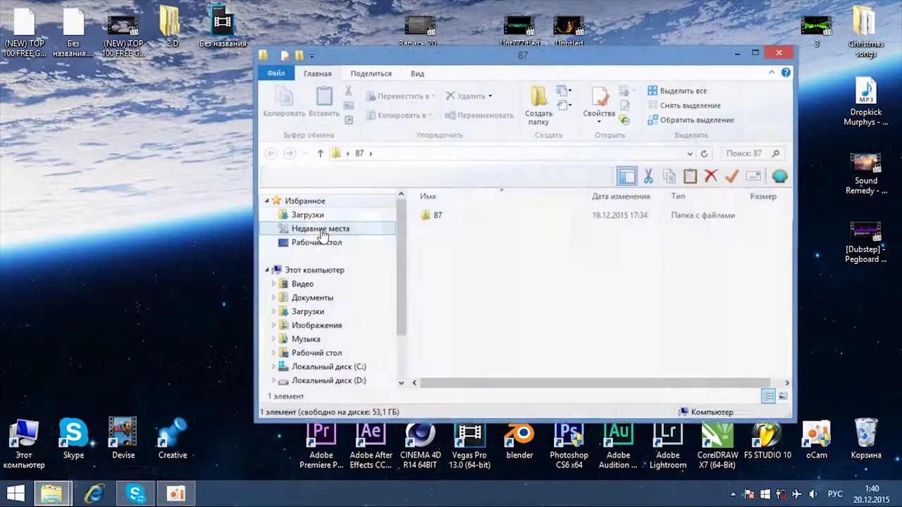
double_click(445, 215)
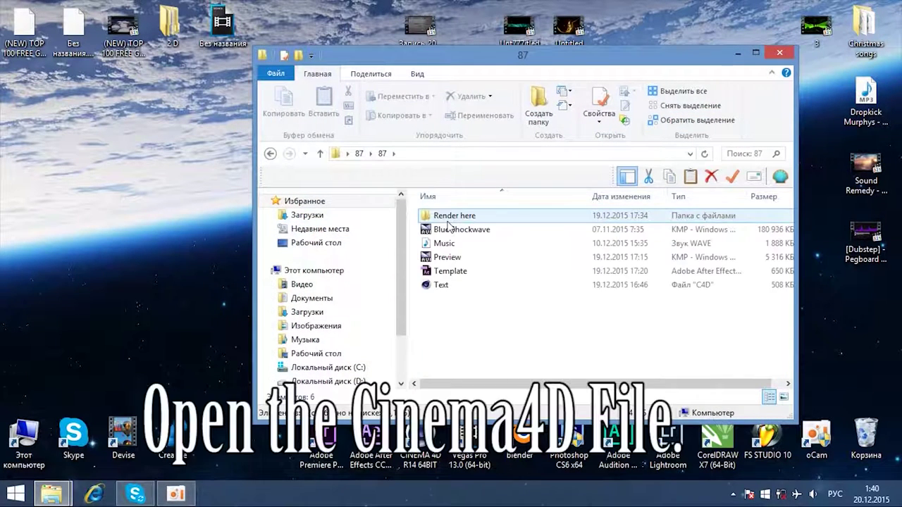
double_click(454, 286)
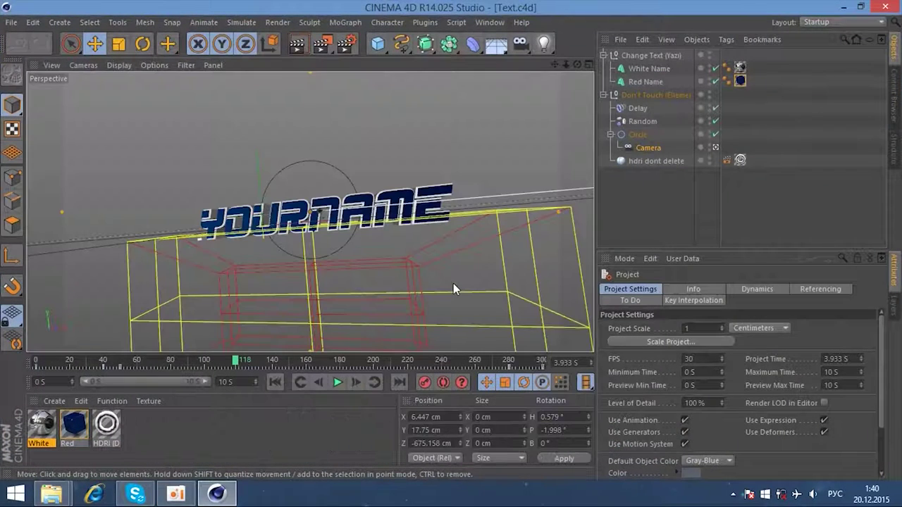
- Replace the White Name object's YOURNAME text with LEGEDA
mouse_move(236, 365)
left_mouse_down()
mouse_move(318, 366)
mouse_move(221, 367)
left_mouse_up()
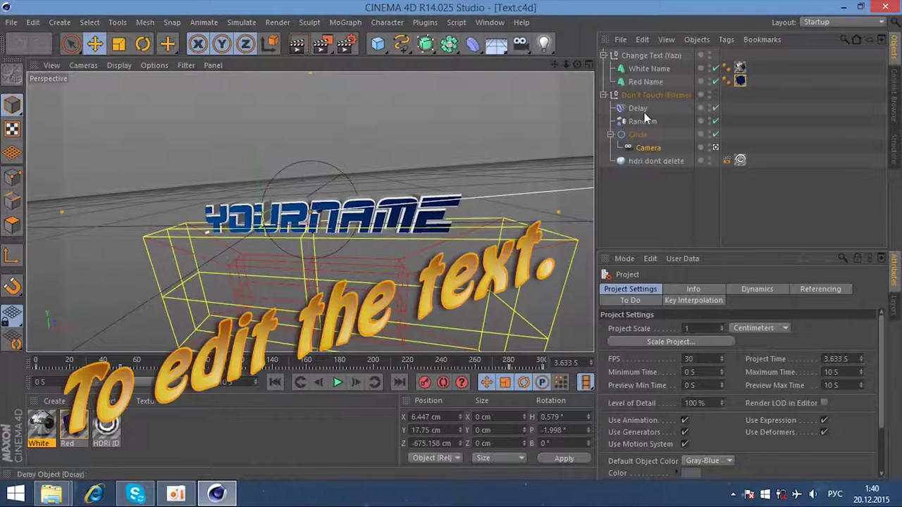
left_click(644, 69)
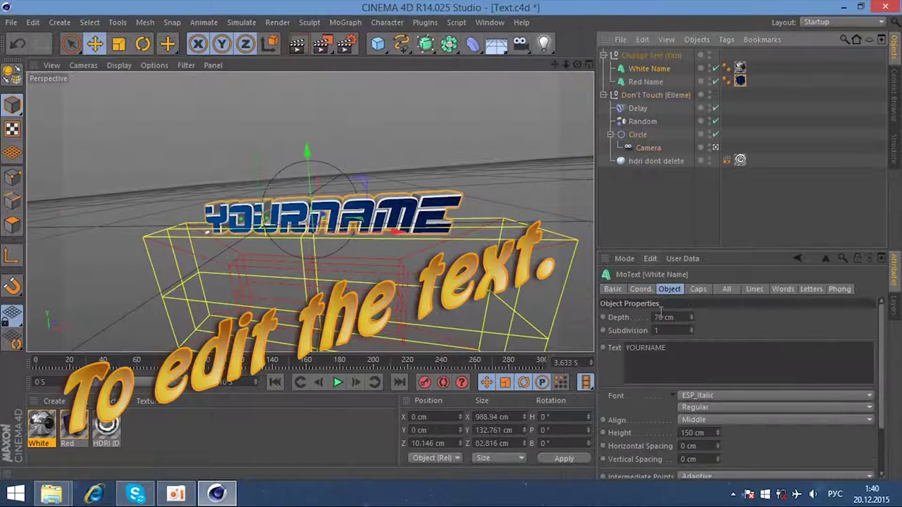
double_click(671, 353)
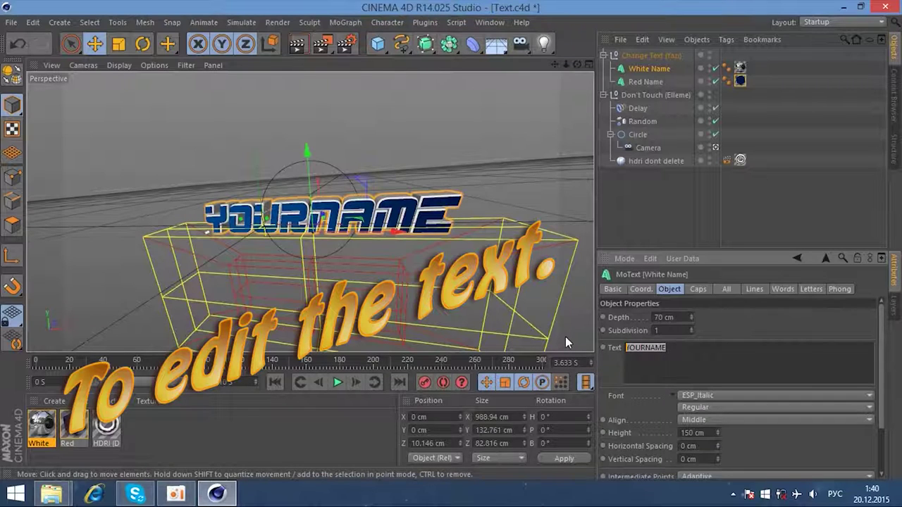
type("LEGE")
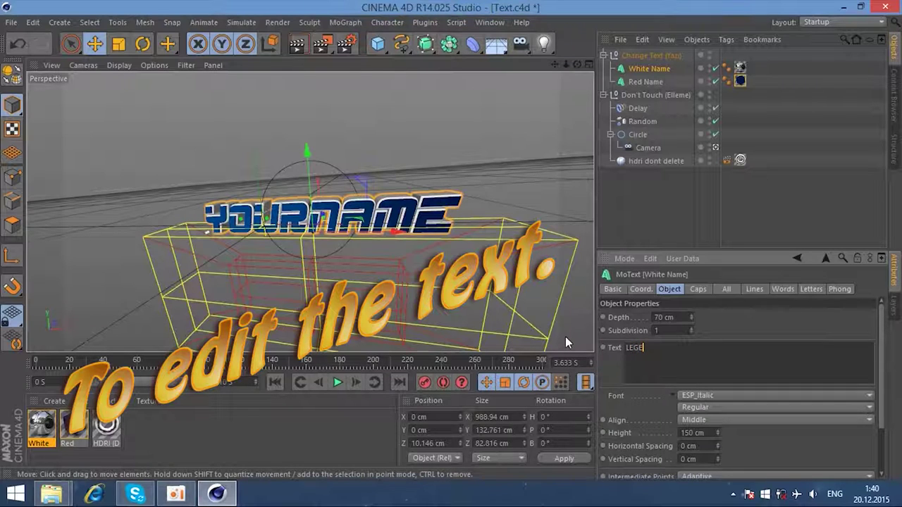
type("DA")
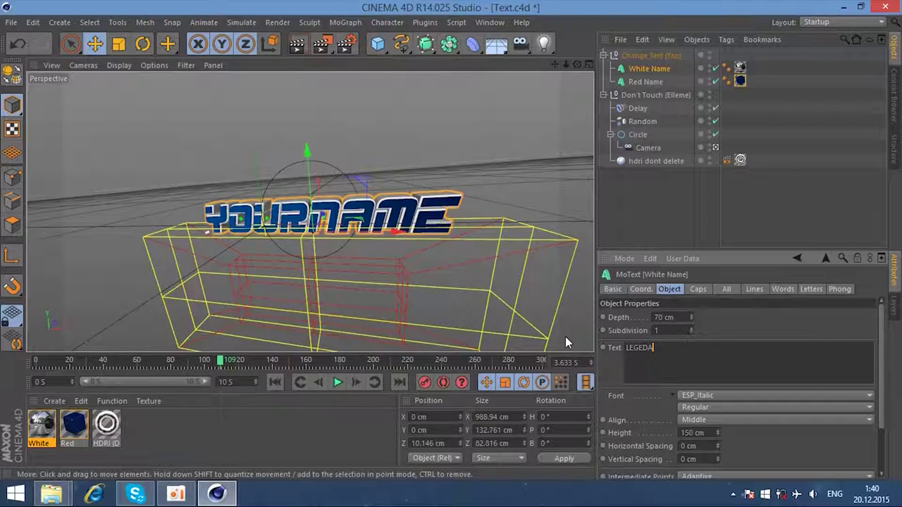
- Change the Red Name text to LEGEDA and play the animation to preview it
left_click(646, 81)
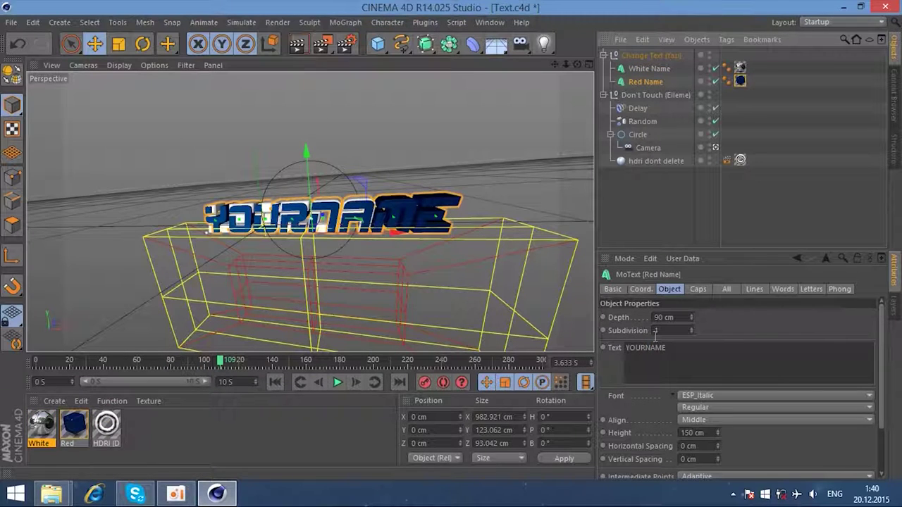
double_click(675, 351)
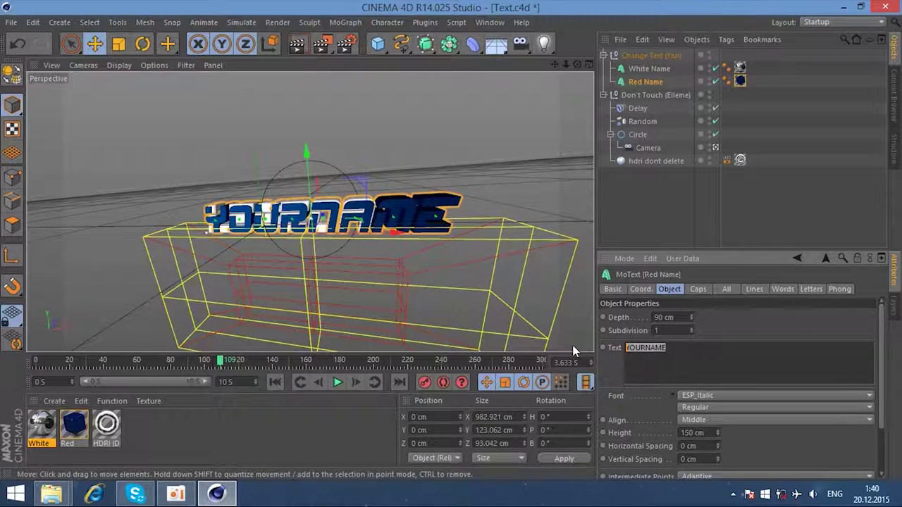
type("LEGEDA")
left_click(336, 384)
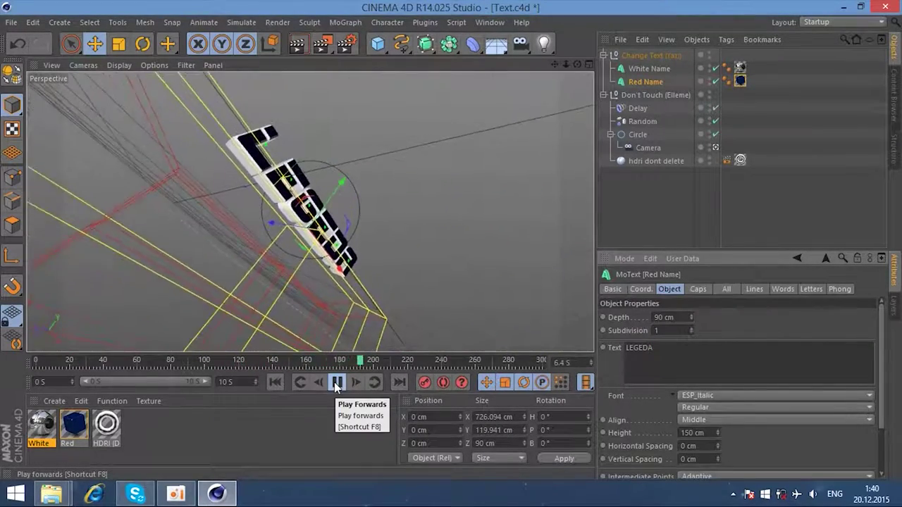
- Stop playback and raise Red Name's MoText height from 150 to 200 cm
left_click(336, 382)
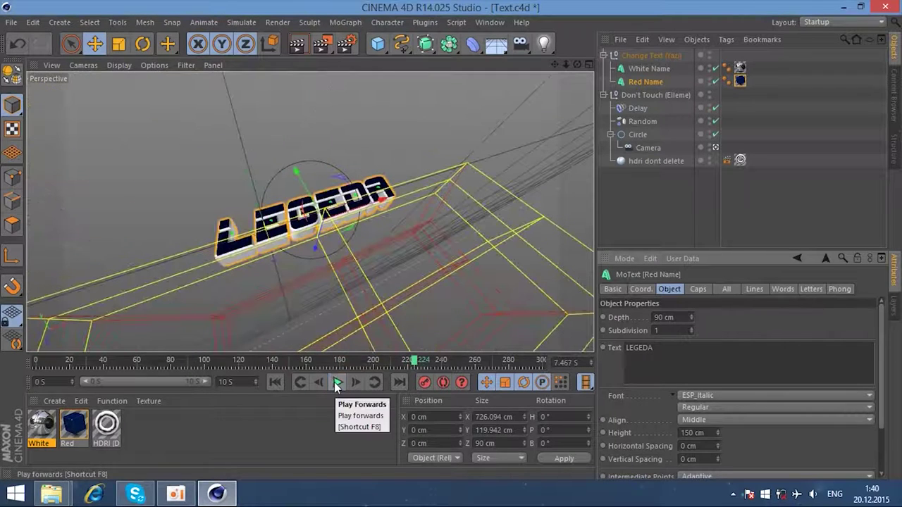
double_click(690, 433)
type("200")
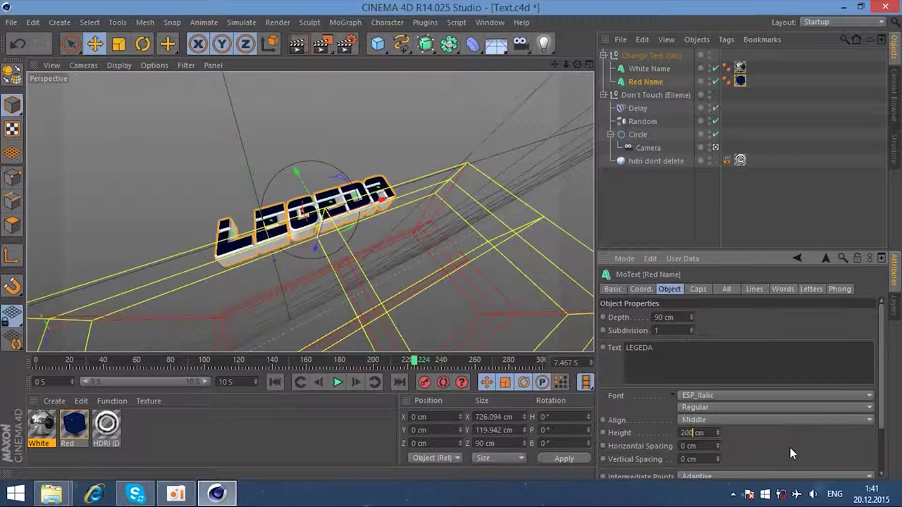
key("Return")
- Set White Name's height to 200 cm and preview the intro animation
left_click(642, 69)
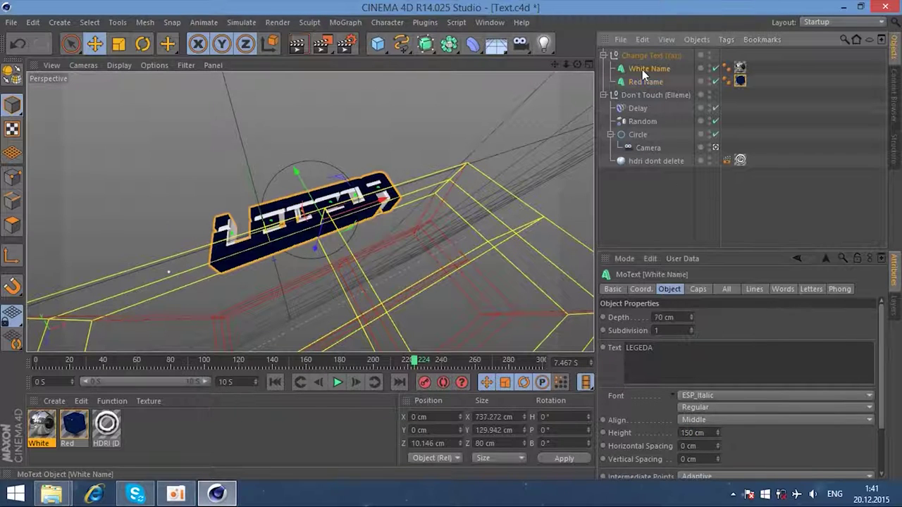
double_click(696, 434)
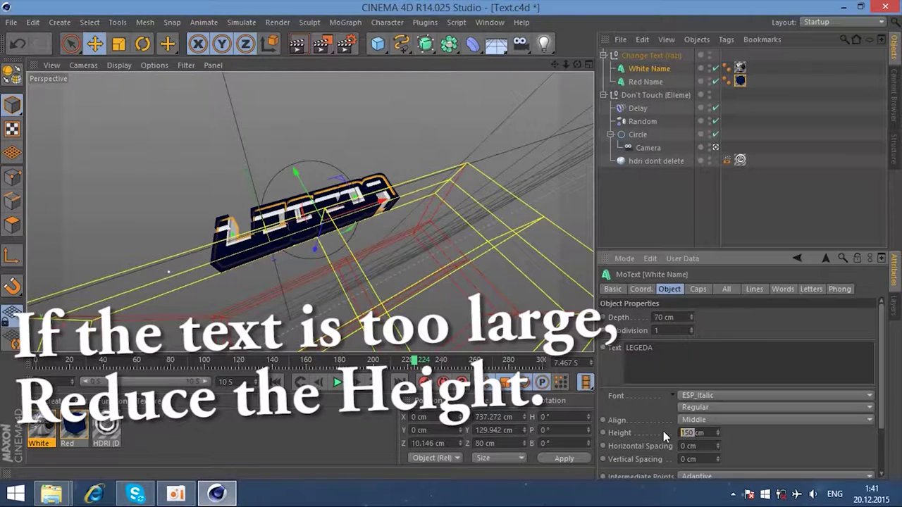
type("200")
key("Return")
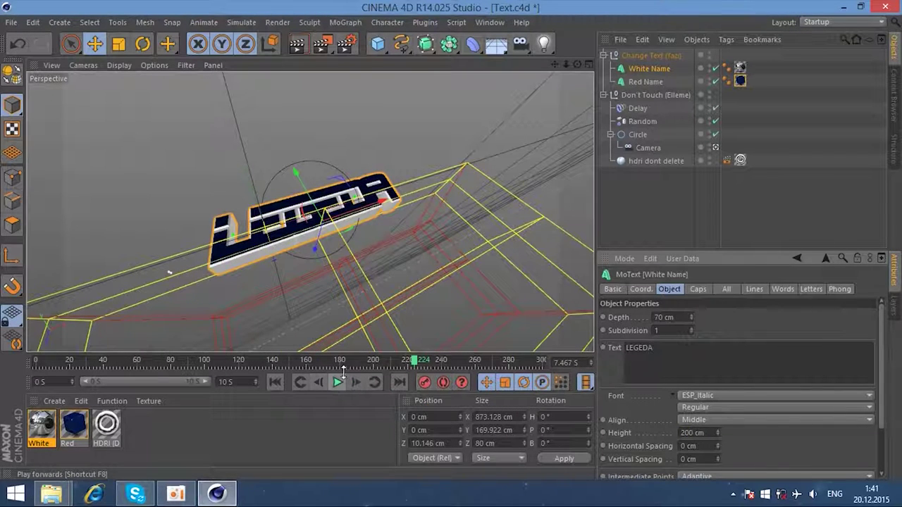
left_click(335, 382)
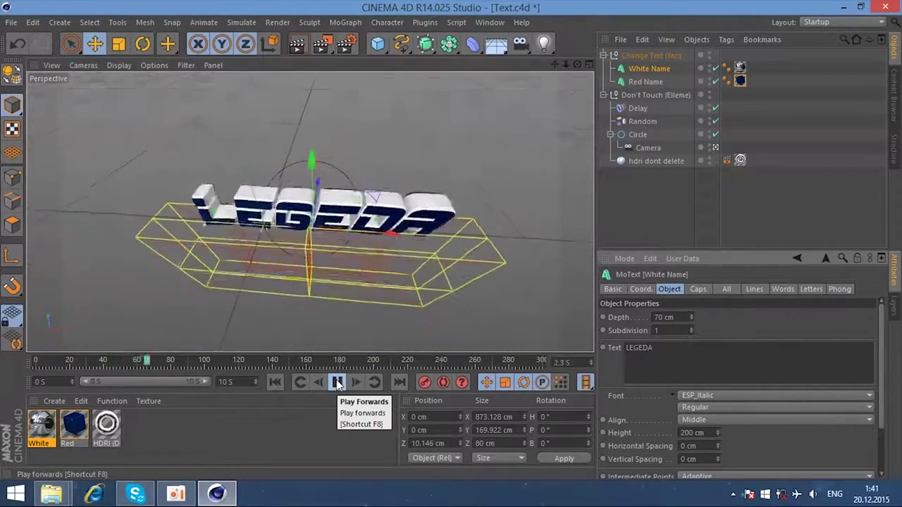
left_click(337, 382)
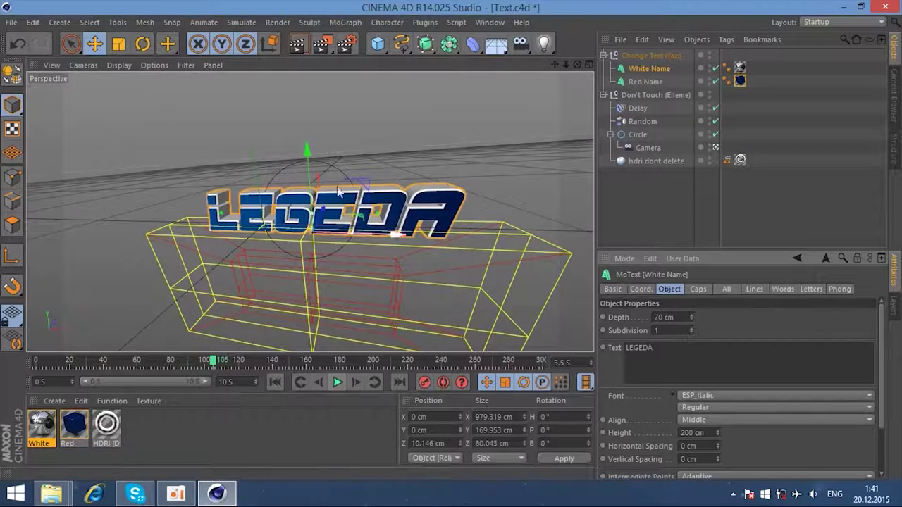
- In Render Settings, set the frame range to All Frames
left_click(346, 45)
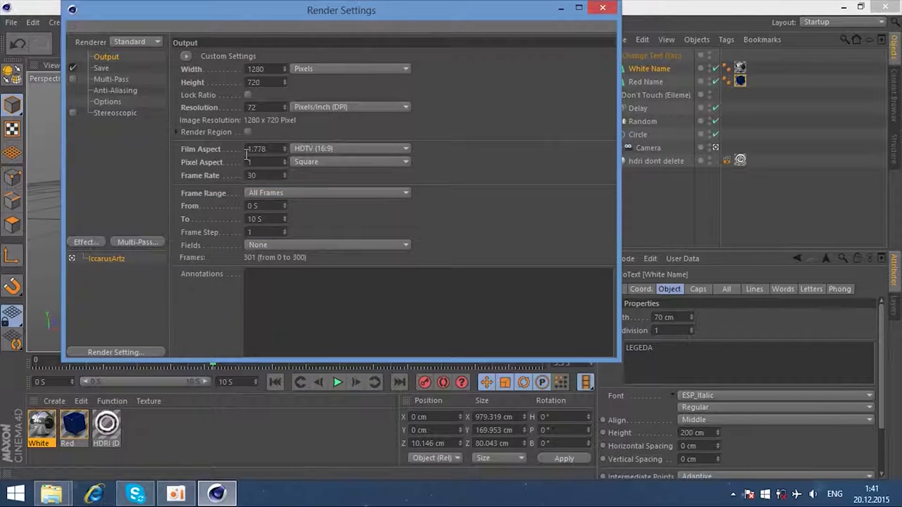
left_click(283, 194)
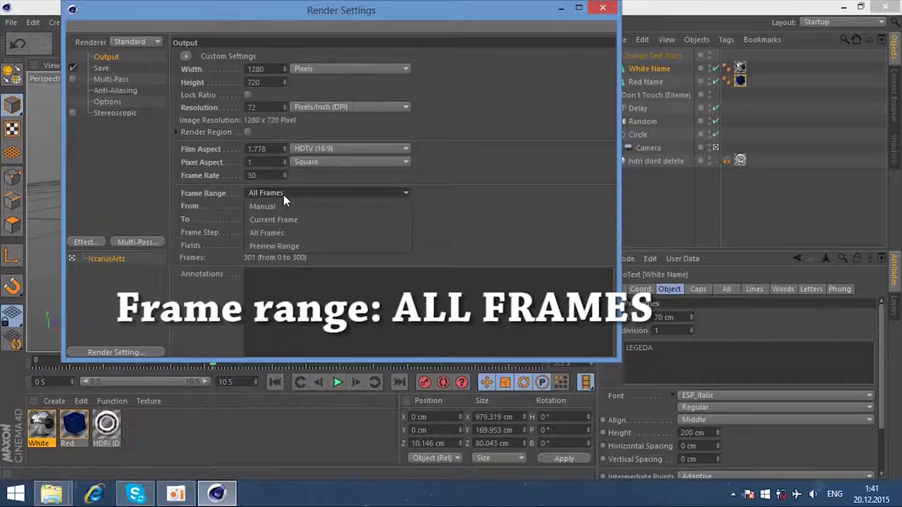
left_click(282, 233)
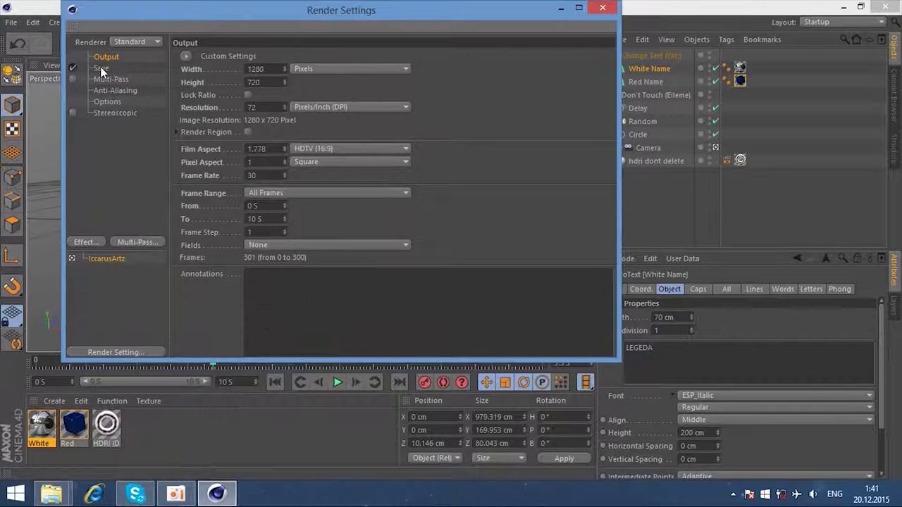
- Save as PNG at 8 Bit/Channel and exclude timeline markers from the compositing file
left_click(101, 68)
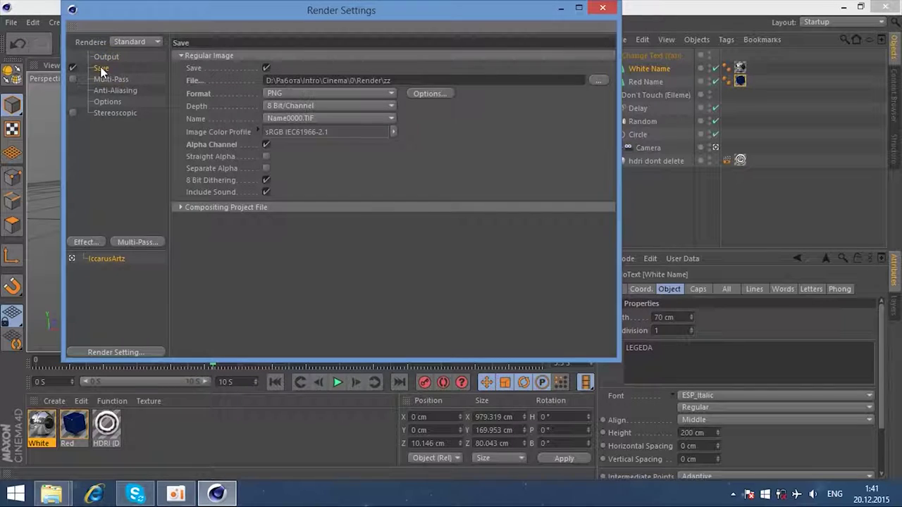
left_click(373, 94)
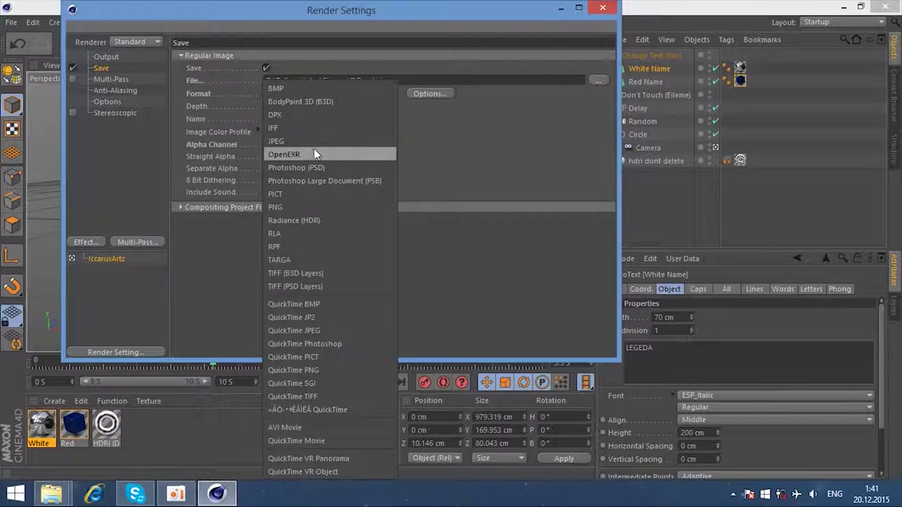
left_click(299, 207)
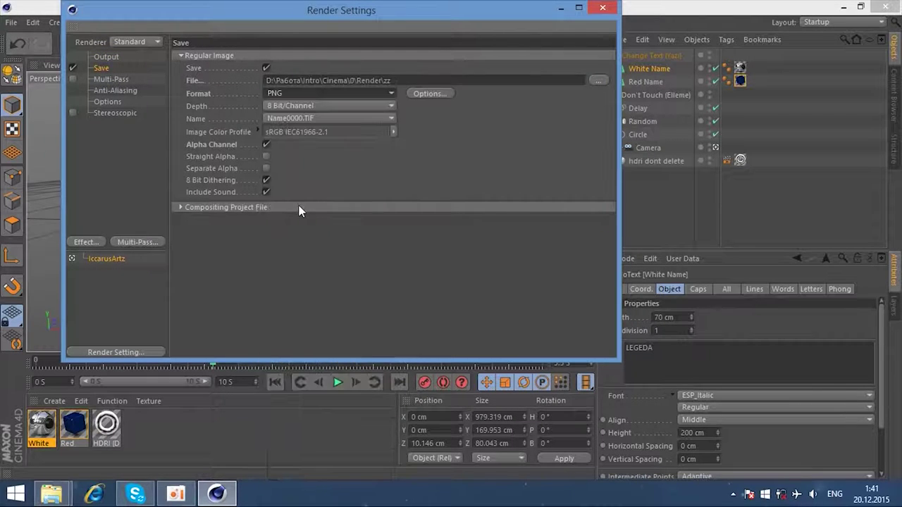
left_click(310, 106)
left_click(309, 106)
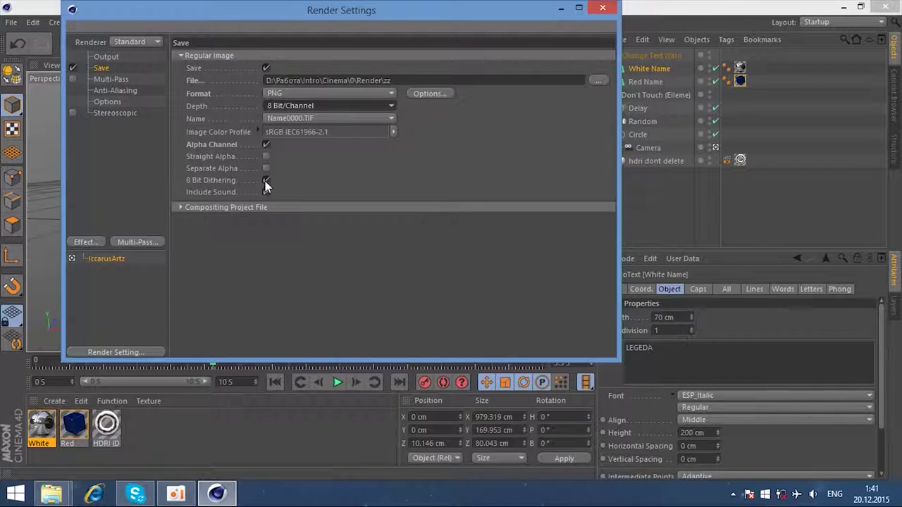
left_click(181, 208)
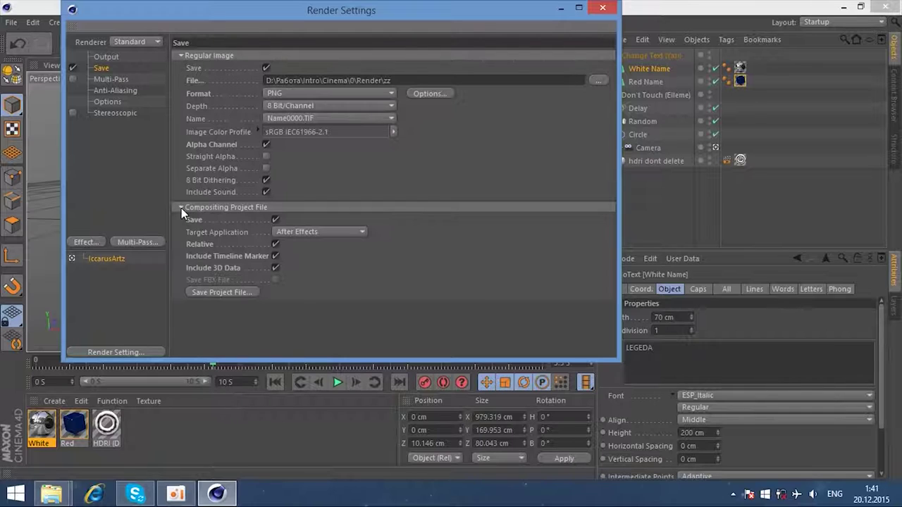
left_click(275, 257)
- Point the save path to the 87 folder's Render here subfolder as zz
left_click(598, 81)
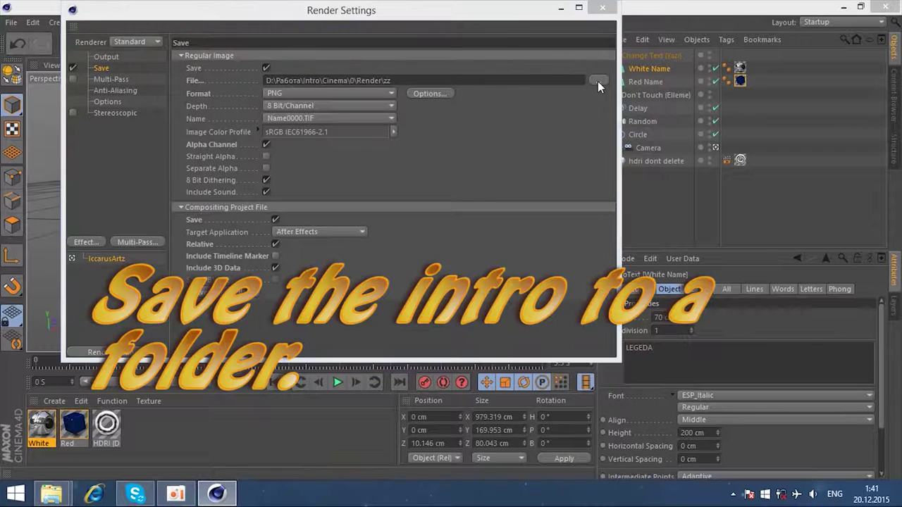
mouse_move(243, 113)
double_click(274, 116)
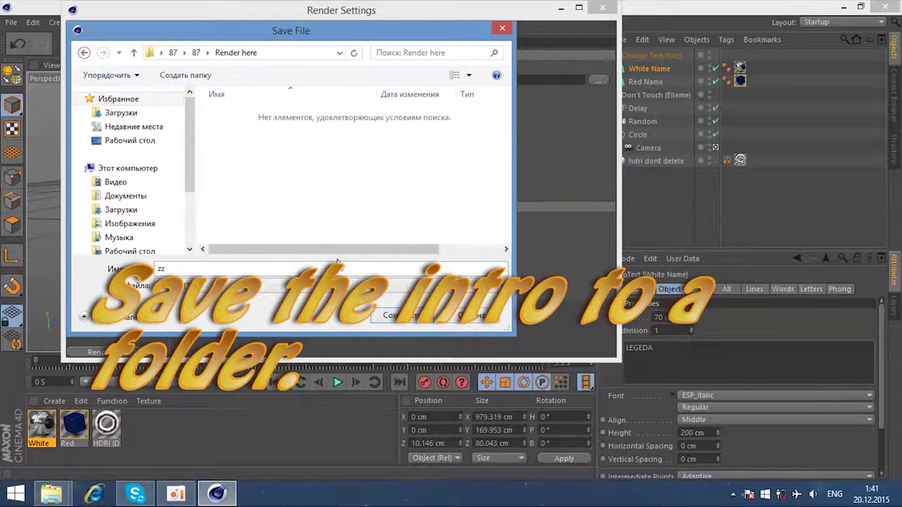
left_click(393, 318)
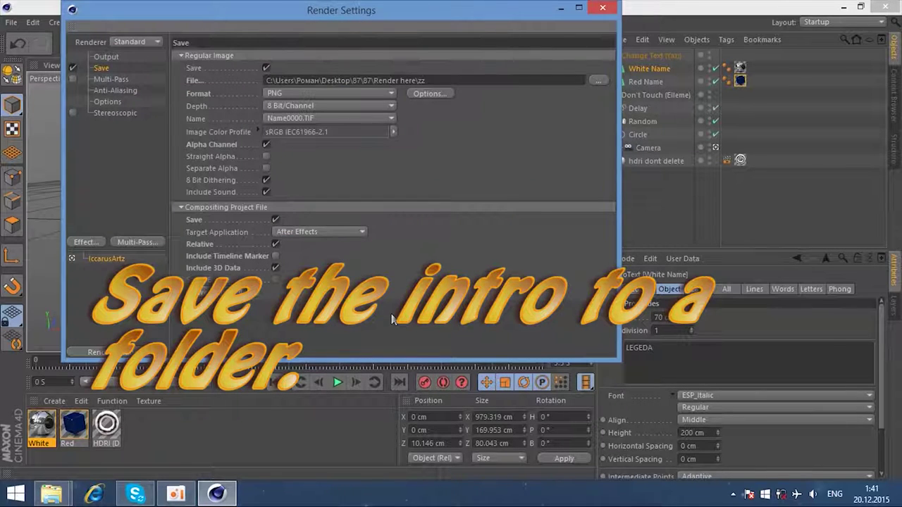
- Review the Multi-Pass, Anti-Aliasing and Options pages, then close Render Settings
left_click(111, 79)
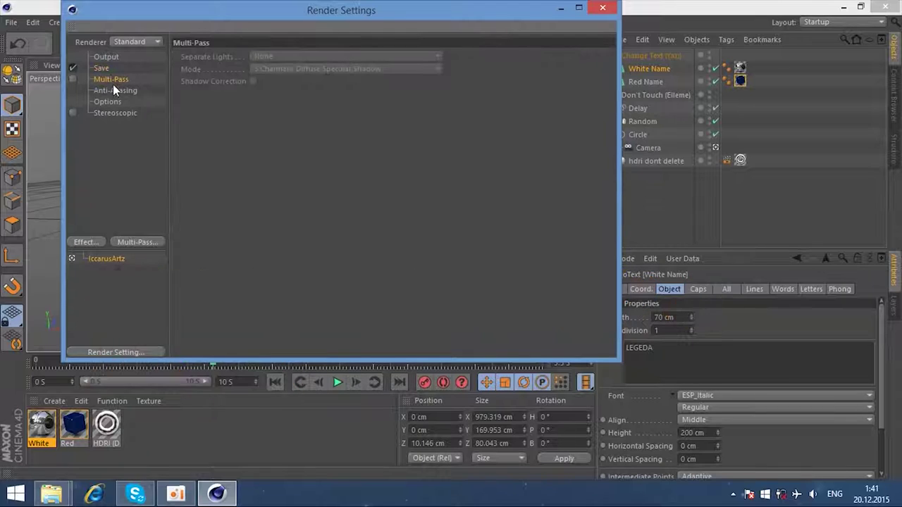
left_click(113, 91)
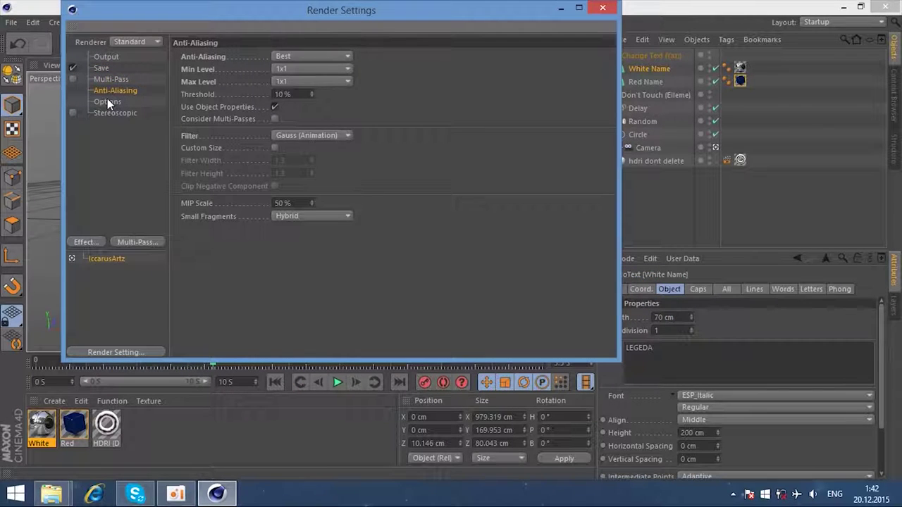
left_click(107, 102)
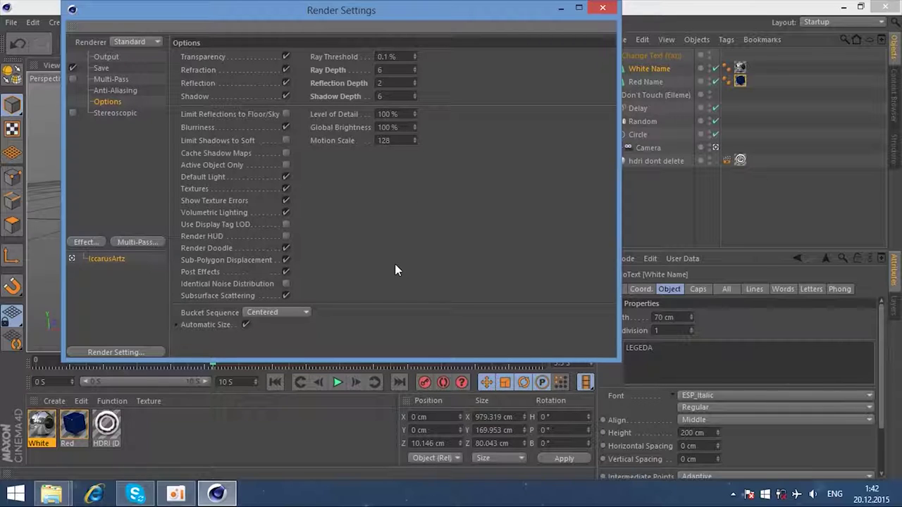
left_click(604, 10)
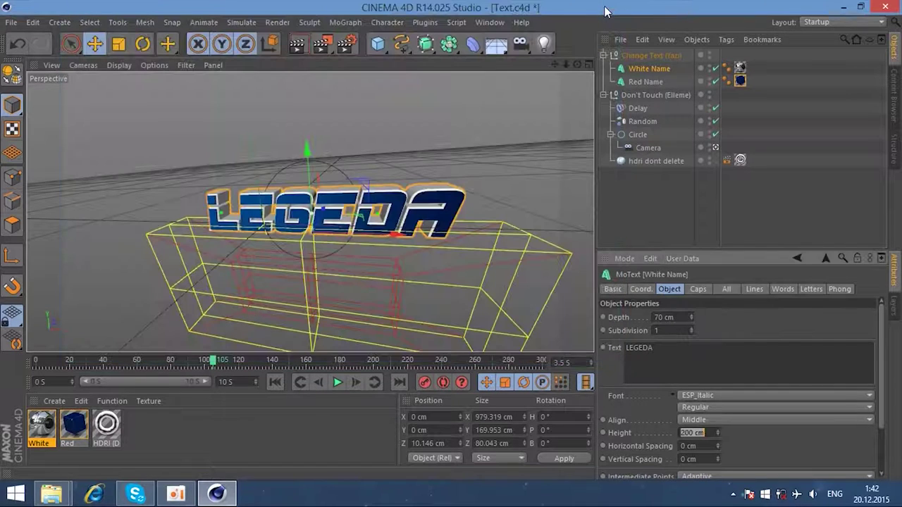
- Render to the Picture Viewer, dismissing the texture error, and zoom out to view the frame
left_click(325, 47)
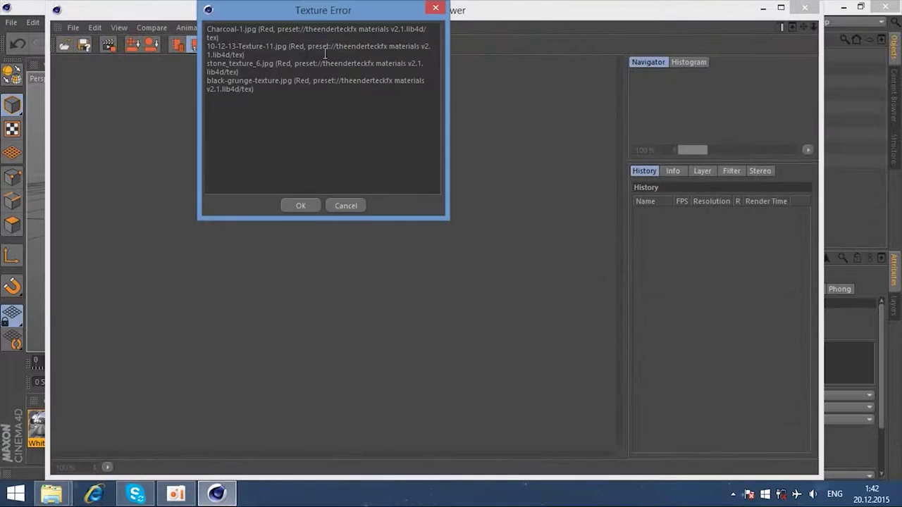
left_click(301, 203)
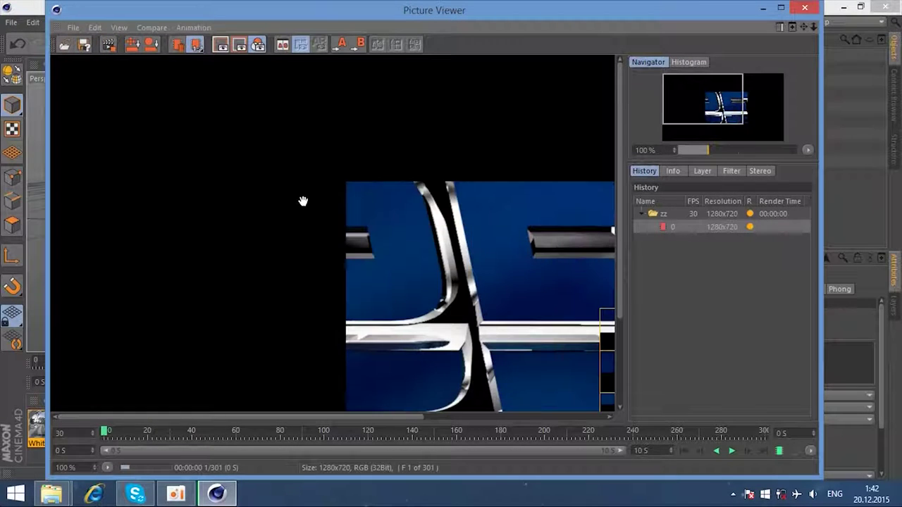
left_click(701, 150)
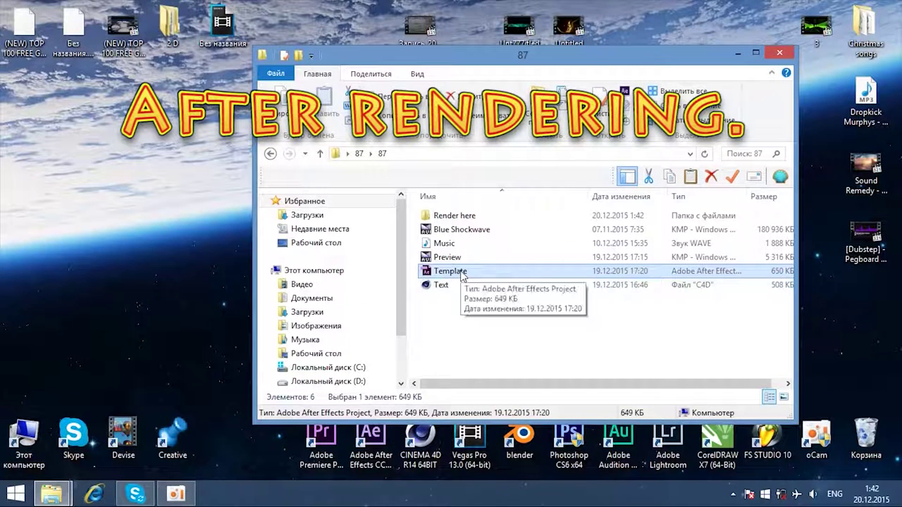
- Open Template.aep from the 87 folder in After Effects
double_click(463, 275)
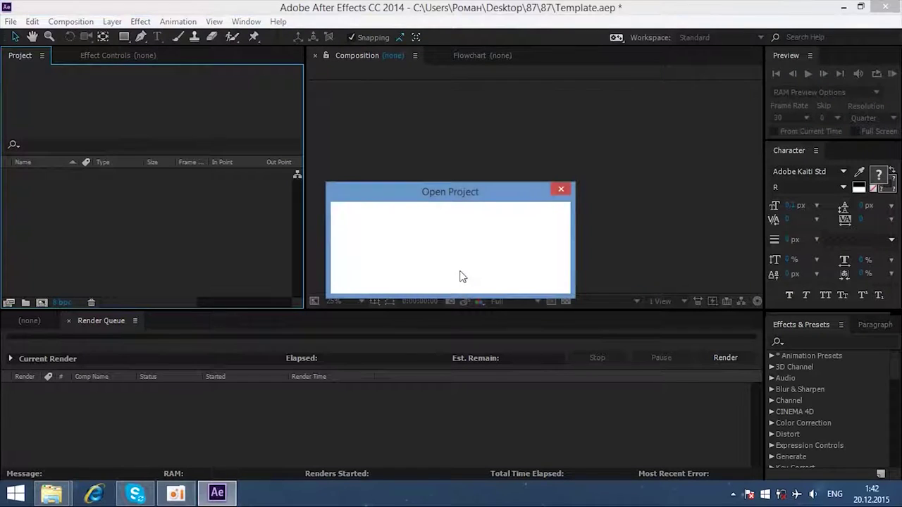
- Dismiss the missing-file warnings and relink 17Untitled.wav to the Music file in 87/87
left_click(547, 260)
key("Return")
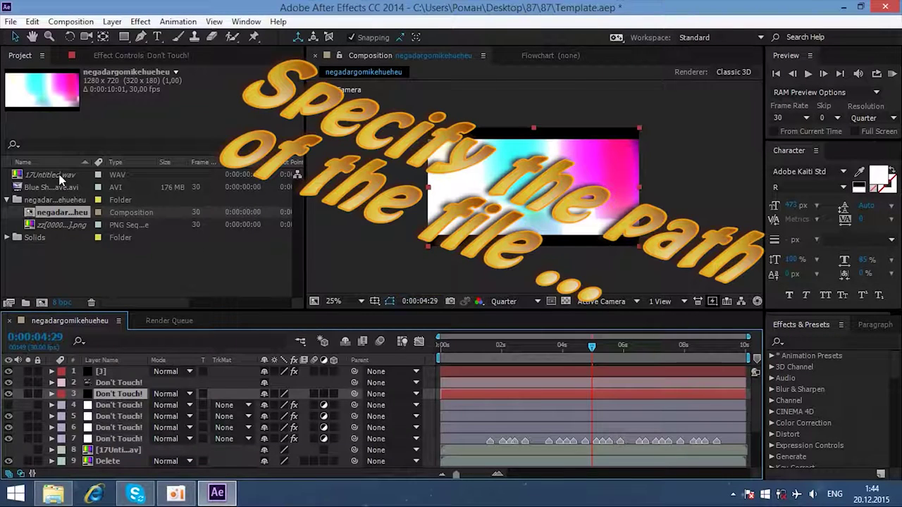
double_click(59, 176)
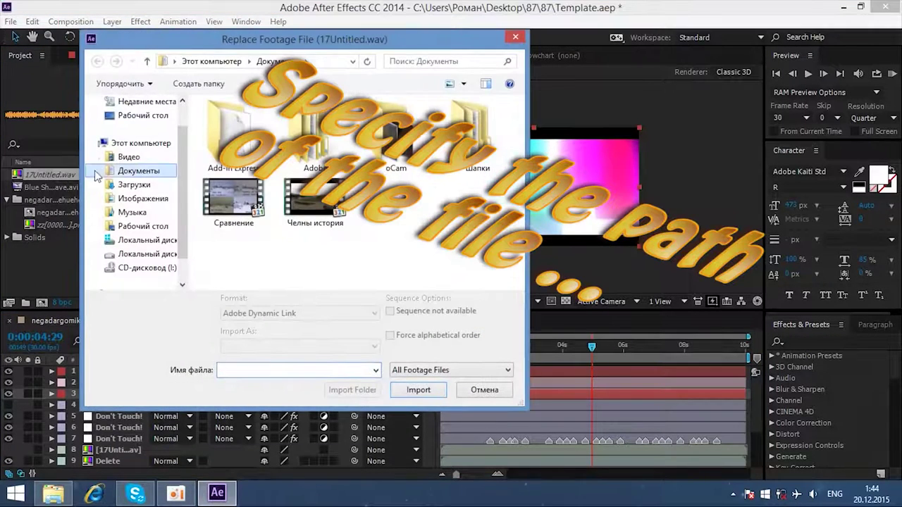
left_click(137, 115)
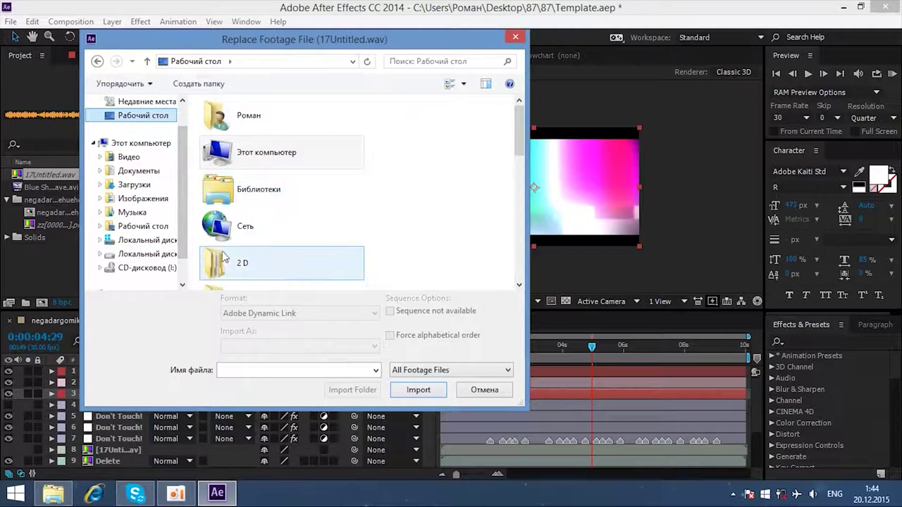
scroll(223, 257, "down", 1)
double_click(245, 200)
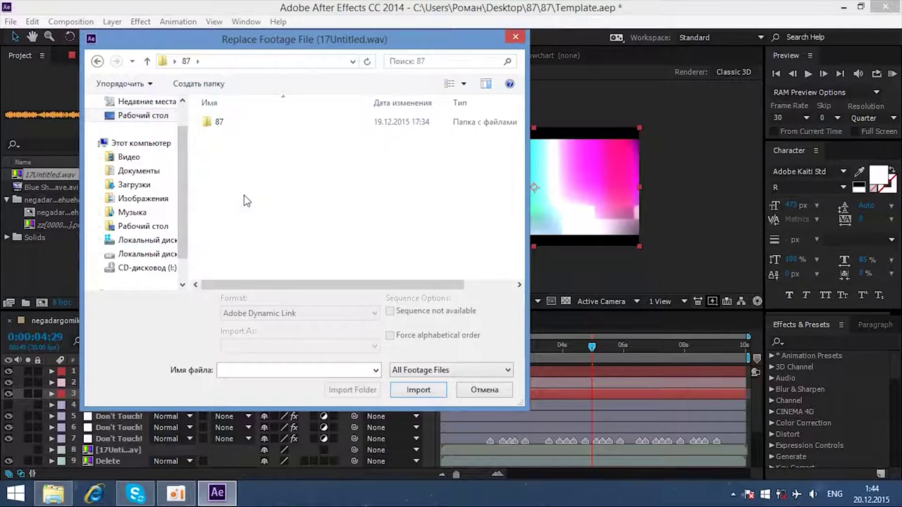
double_click(222, 125)
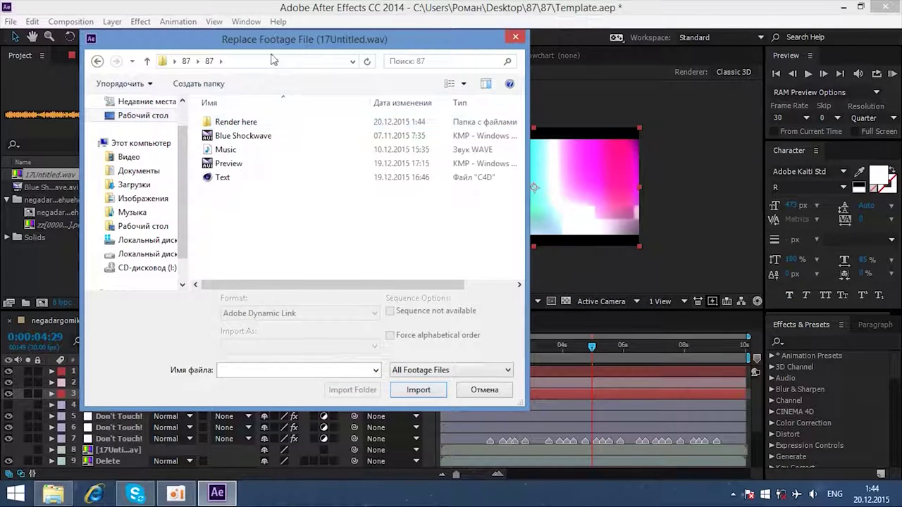
left_click_drag(289, 44, 338, 42)
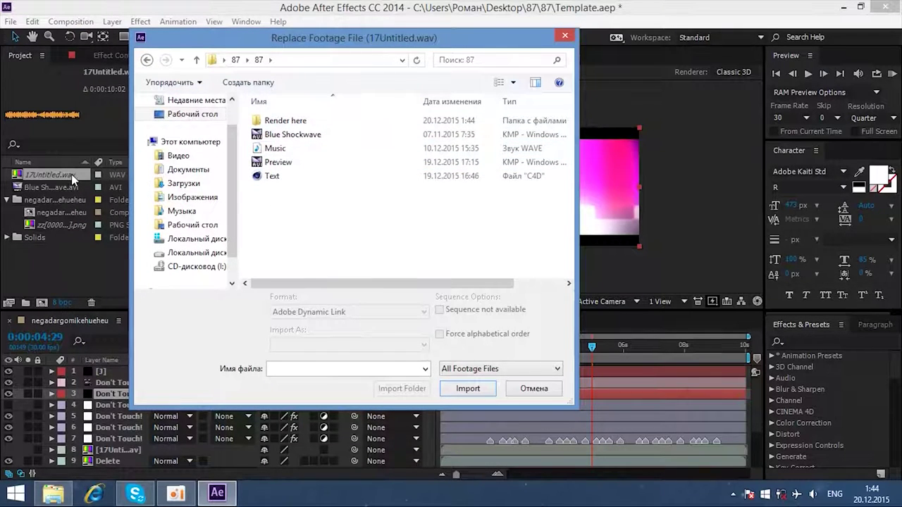
double_click(274, 149)
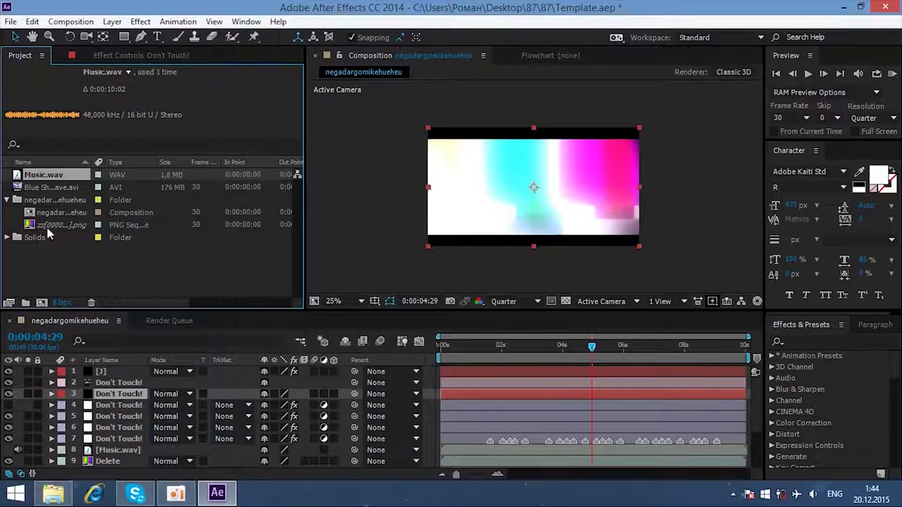
- Relink the zz[0000-0300].png sequence to the zz0000 frames in Render here
left_click(45, 227)
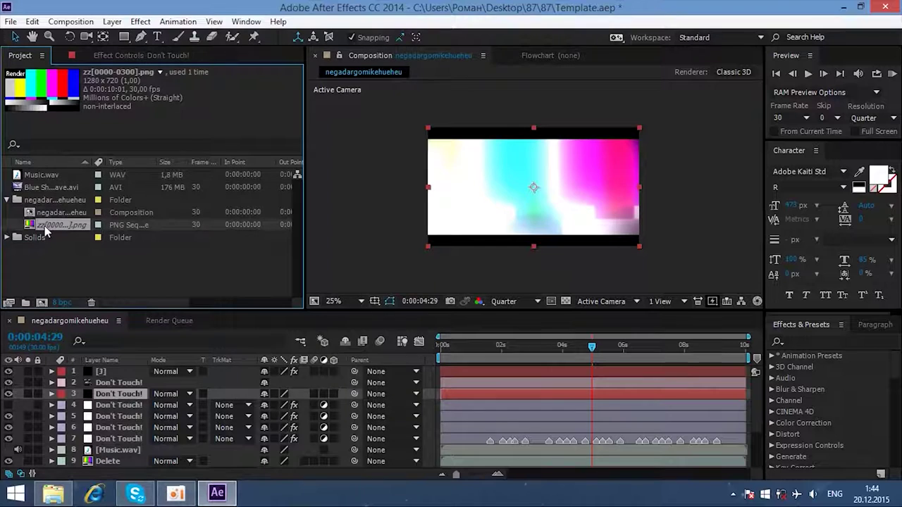
key("ctrl+h")
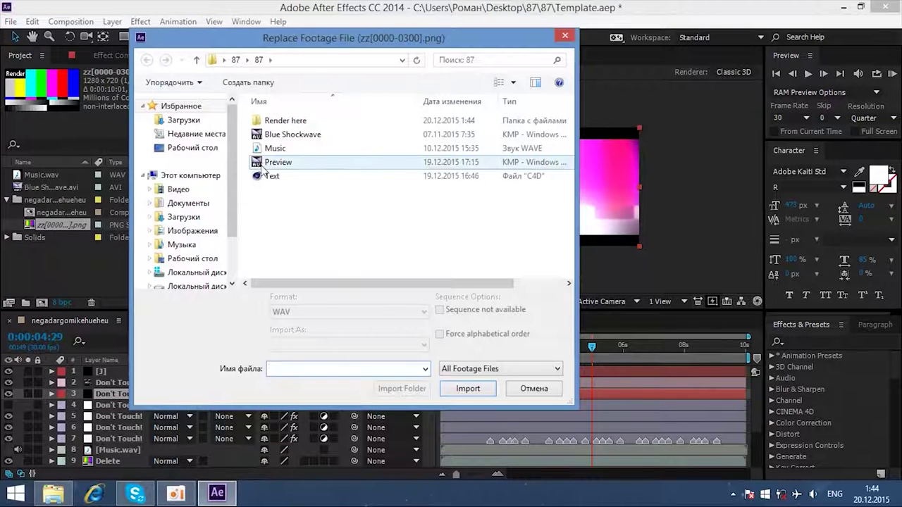
double_click(276, 121)
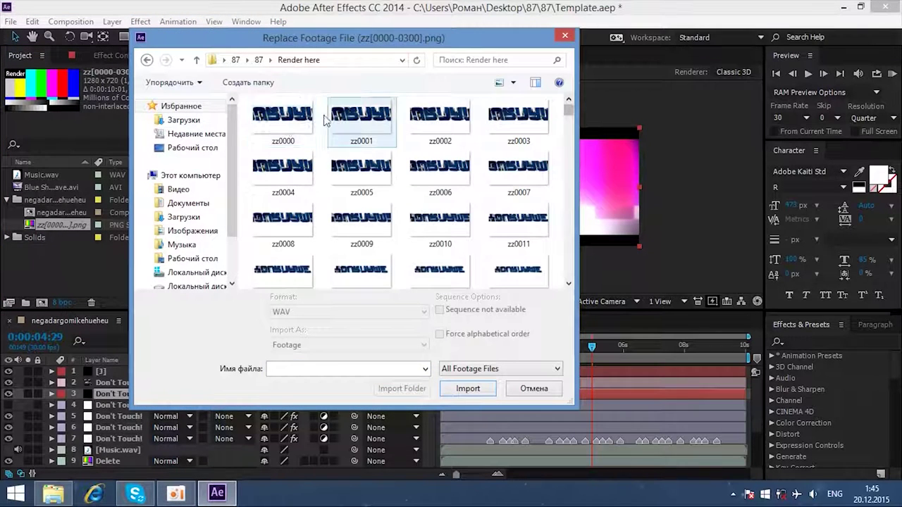
double_click(291, 125)
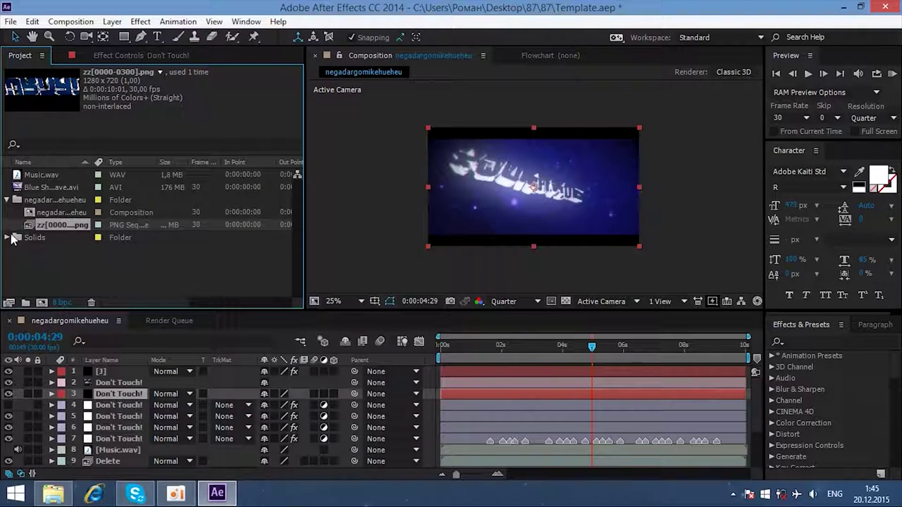
left_click(10, 21)
mouse_move(25, 198)
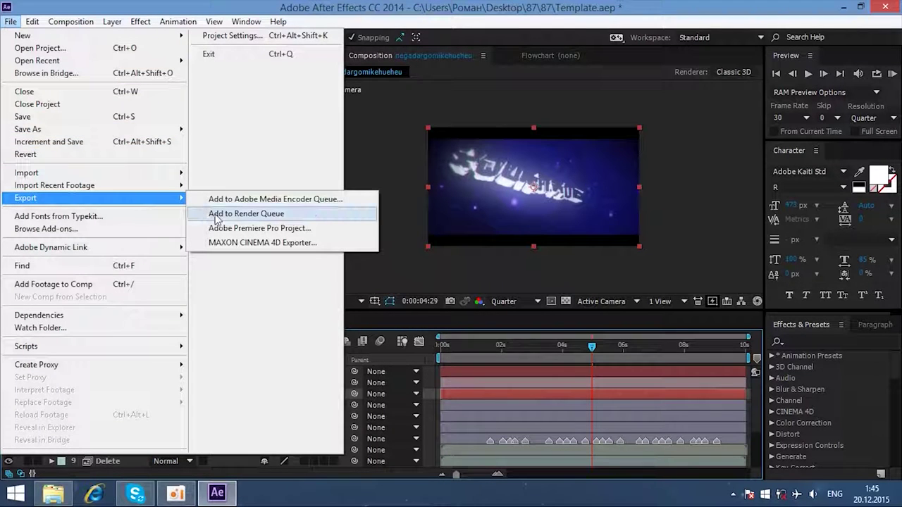
- Add Blue Shockwave to the render queue with an AVI output module using the Xvid MPEG-4 codec
left_click(230, 216)
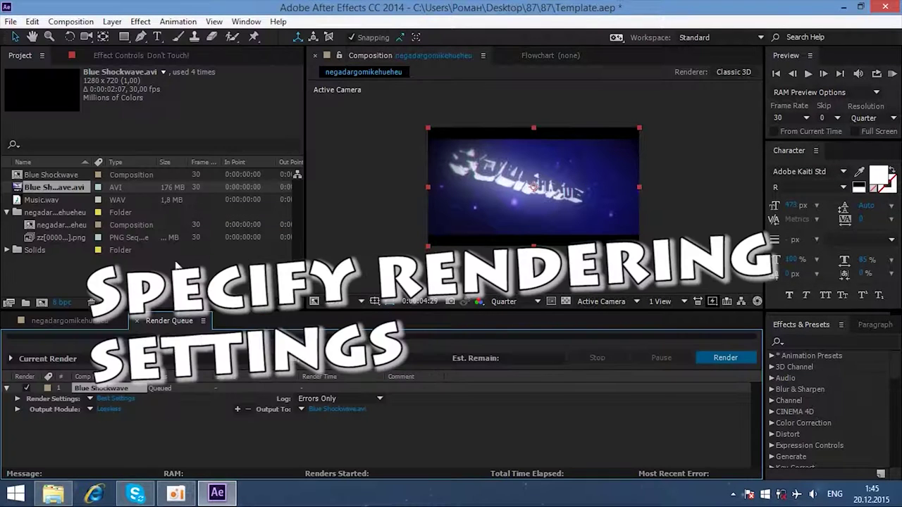
left_click(109, 408)
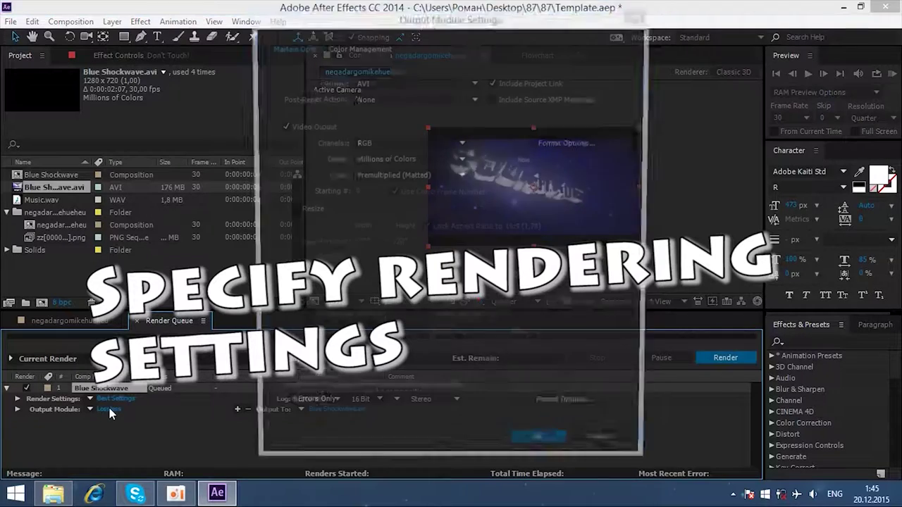
left_click(477, 84)
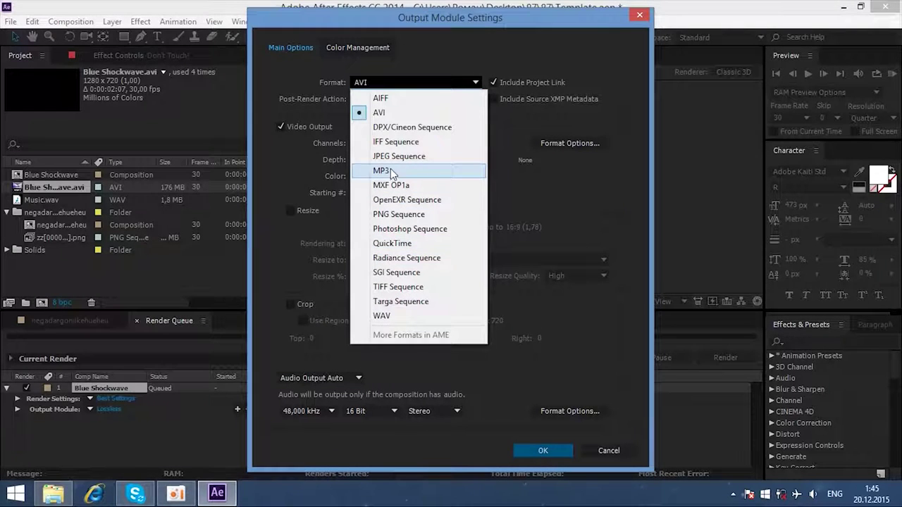
left_click(384, 114)
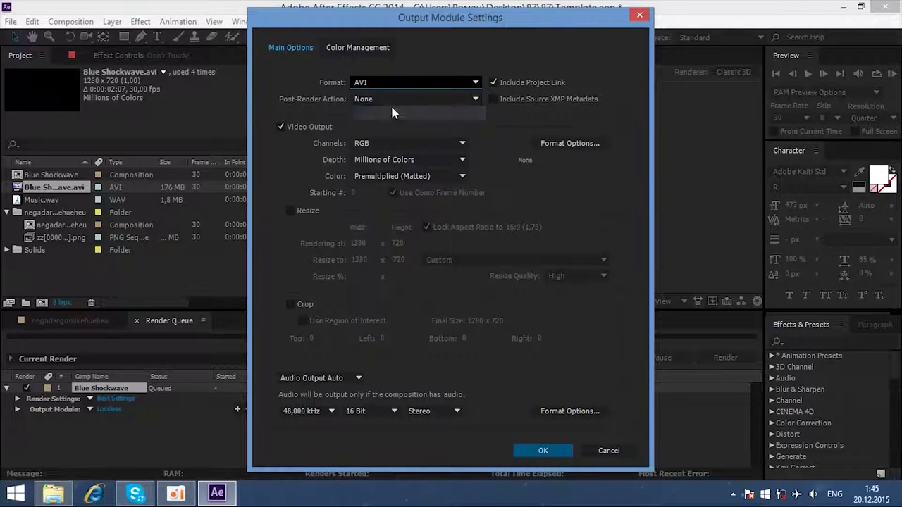
left_click(571, 143)
left_click(242, 91)
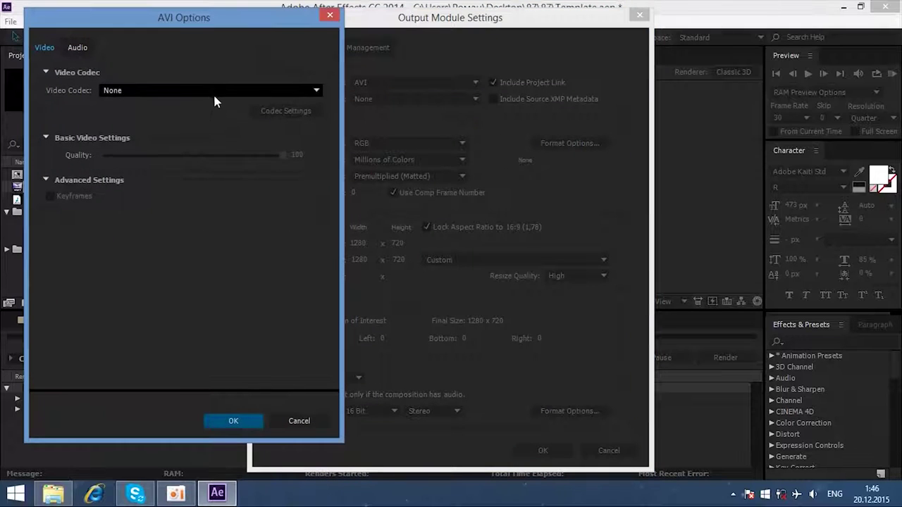
left_click(160, 253)
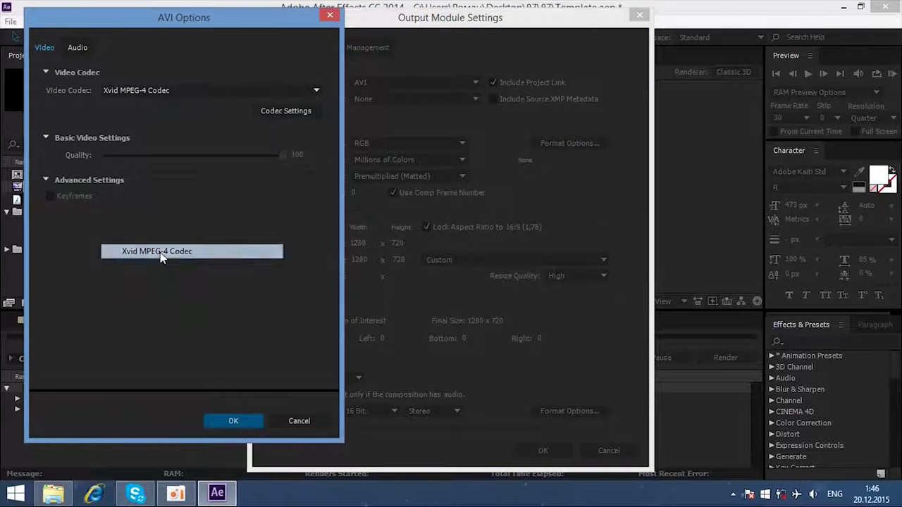
left_click(226, 415)
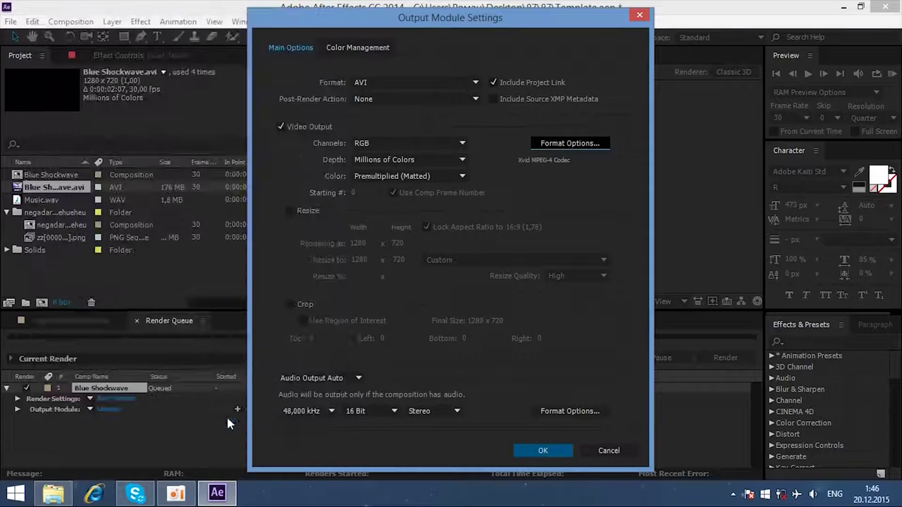
left_click(532, 452)
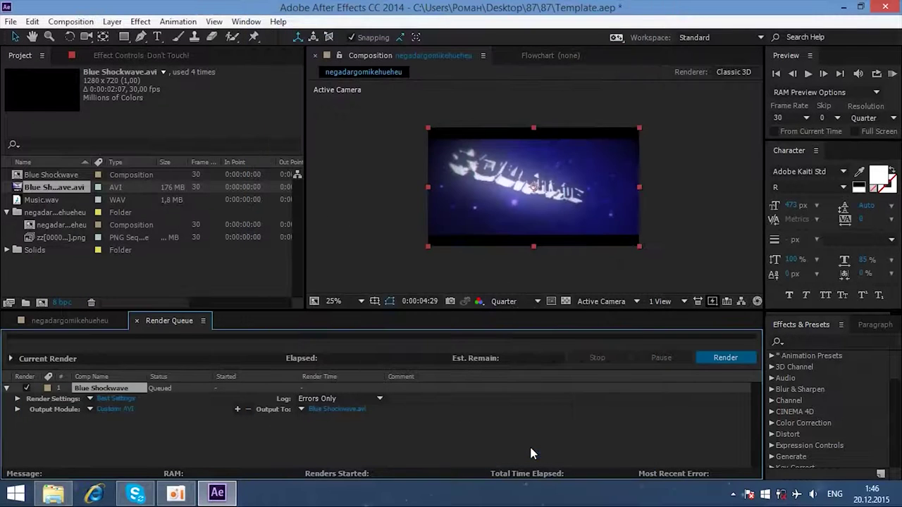
- Point the Blue Shockwave render output to Desktop/NAME.avi and start the render queue
left_click(326, 409)
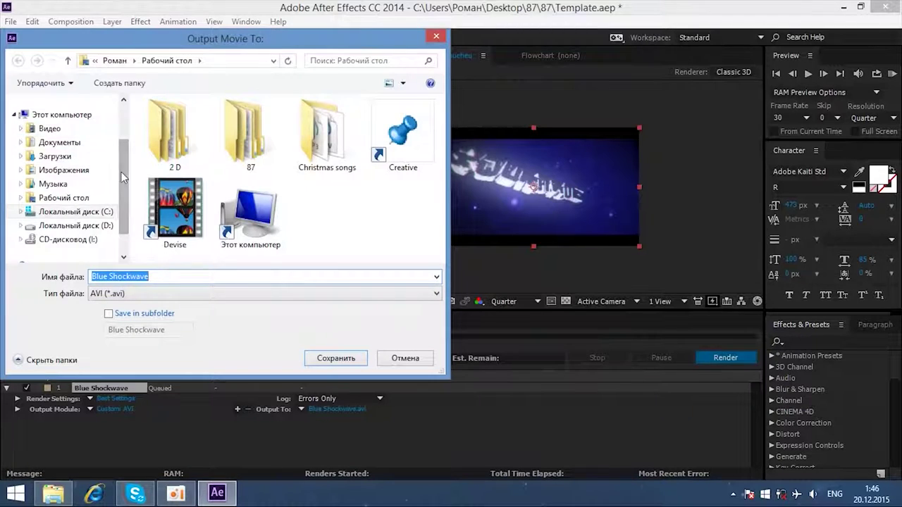
scroll(77, 141, "up", 2)
left_click(64, 148)
left_click(159, 281)
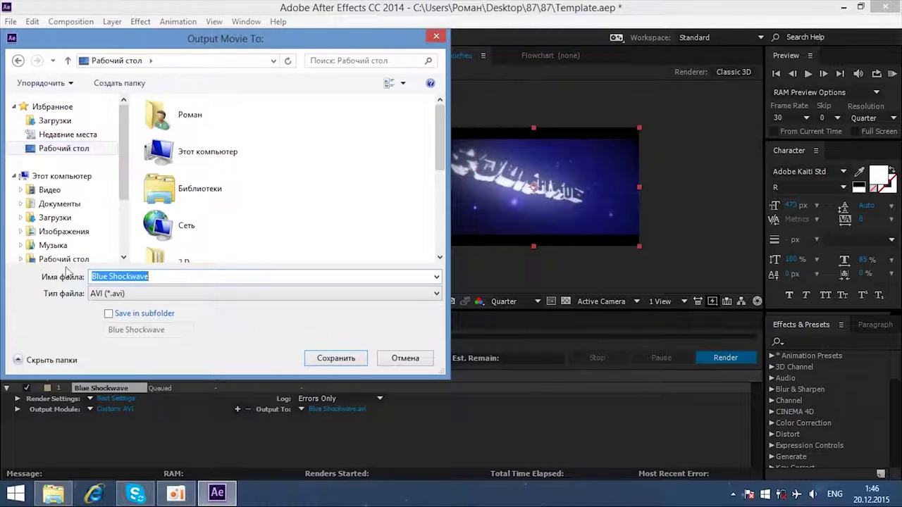
type("NAME")
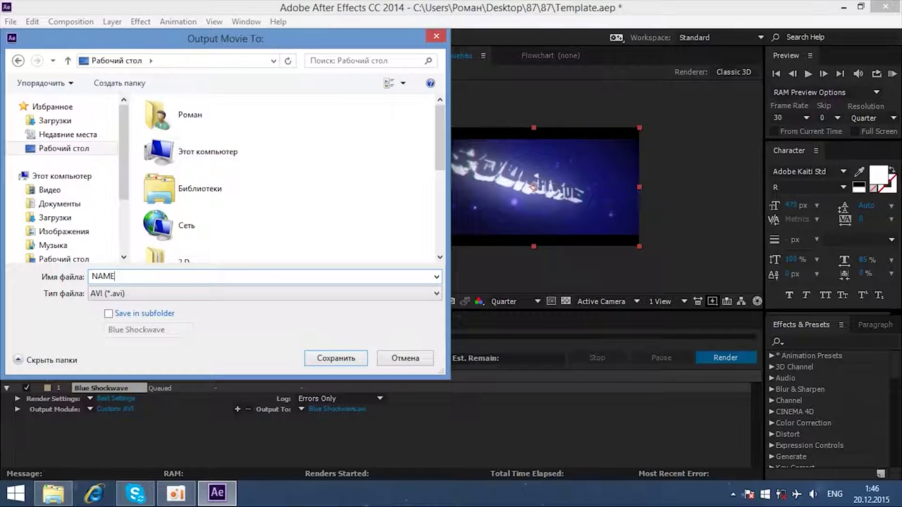
left_click(312, 358)
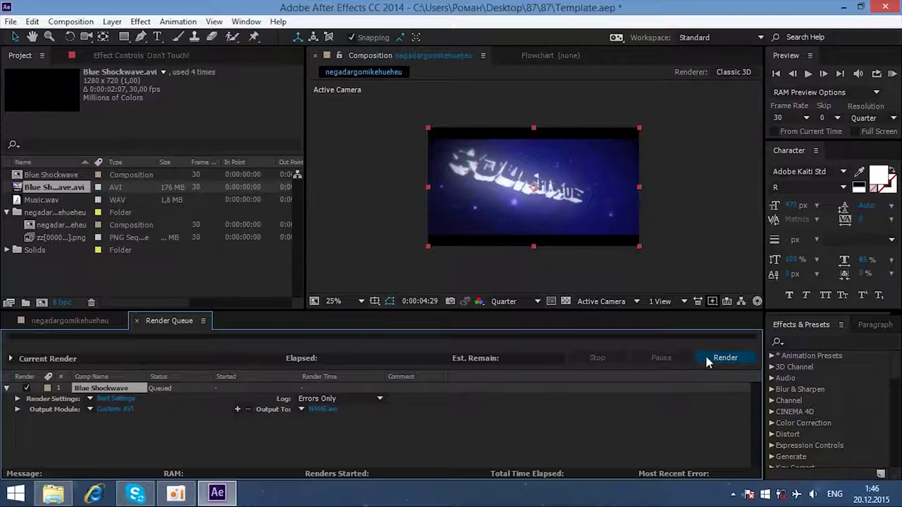
left_click(724, 358)
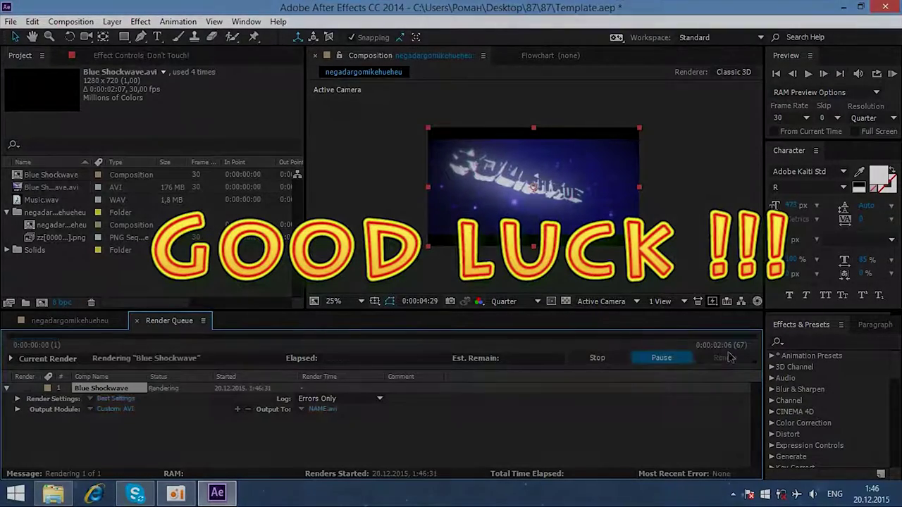